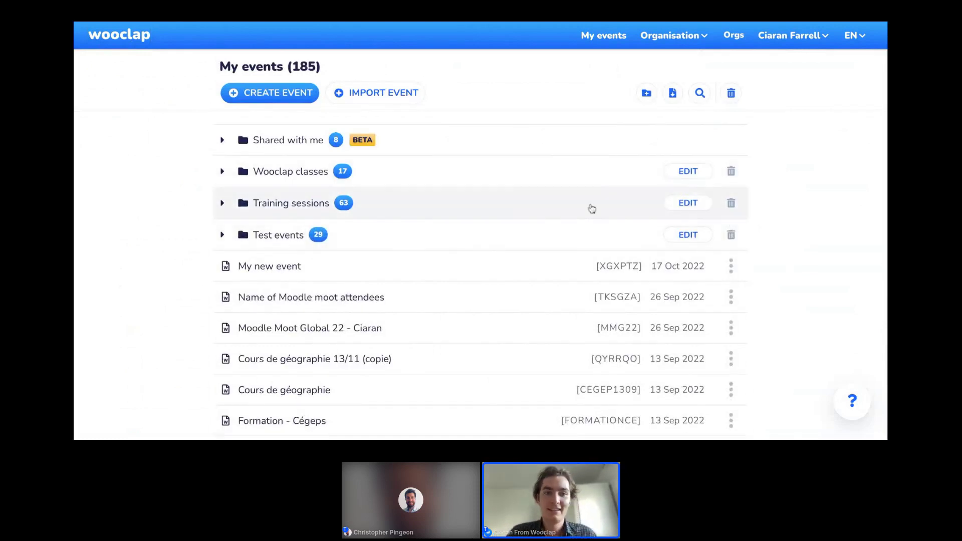
# Step: Scroll the My events list of 185 events in four folders
pyautogui.scroll(-1, 592, 209)
# Step: Create a new event and change its title to 'Geography class 09/11'
pyautogui.scroll(-10, 592, 209)
pyautogui.scroll(10, 592, 209)
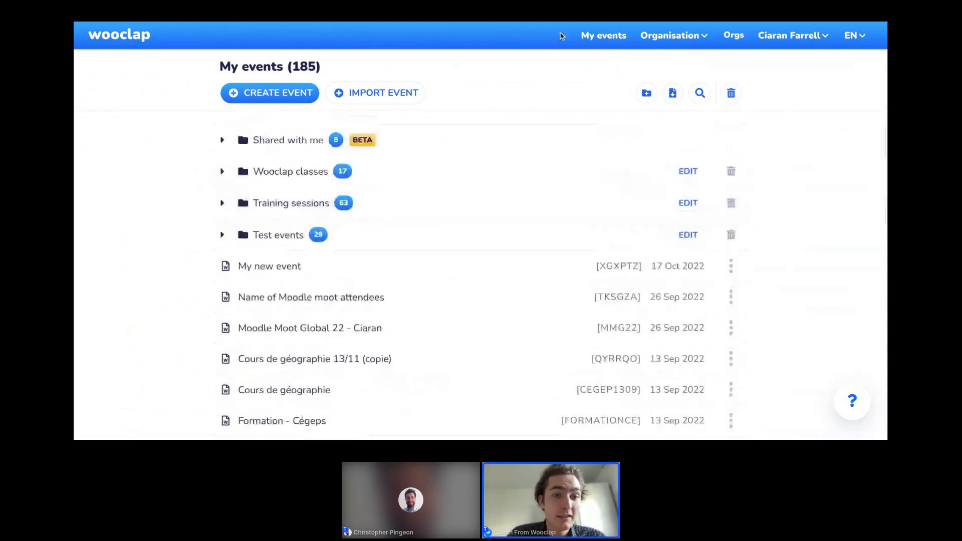
pyautogui.click(270, 95)
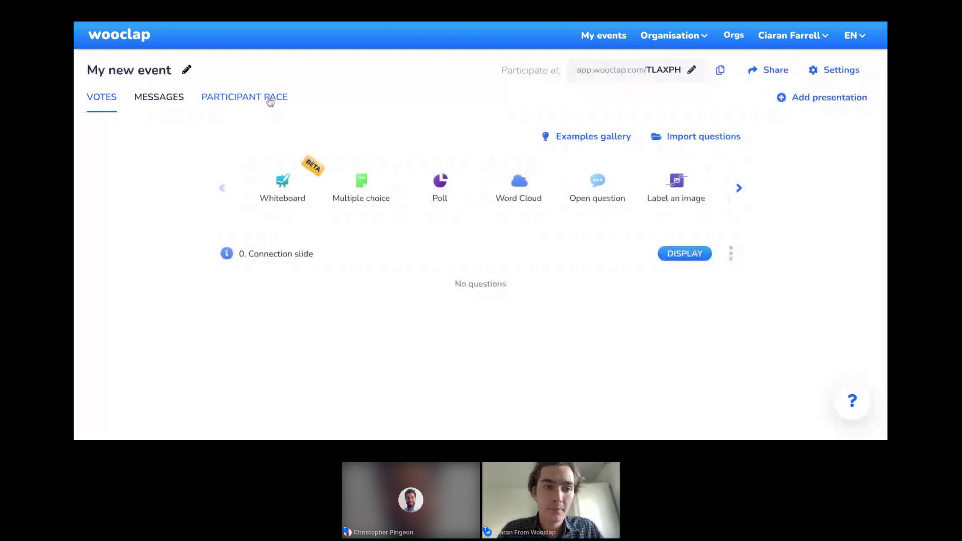
pyautogui.click(140, 76)
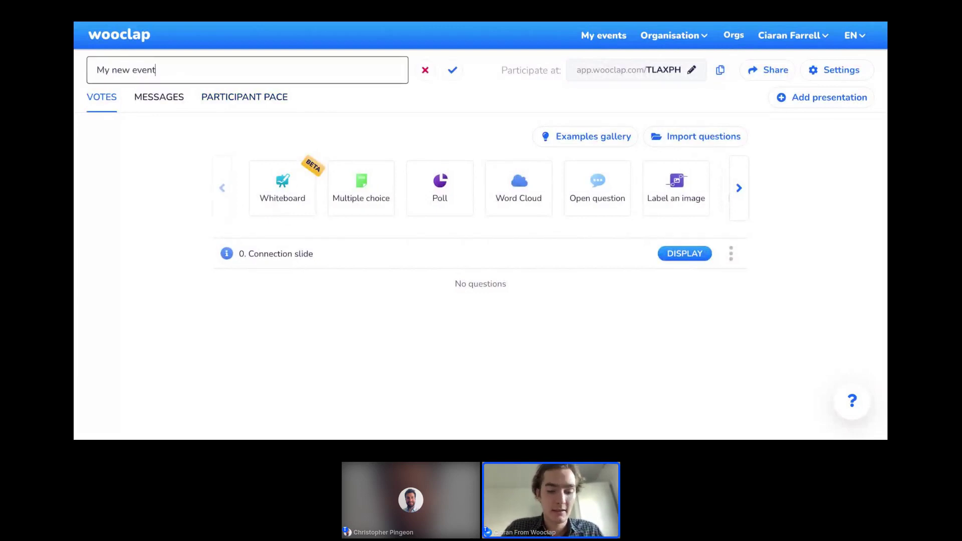
pyautogui.hotkey('ctrl', 'a')
pyautogui.write('Ge')
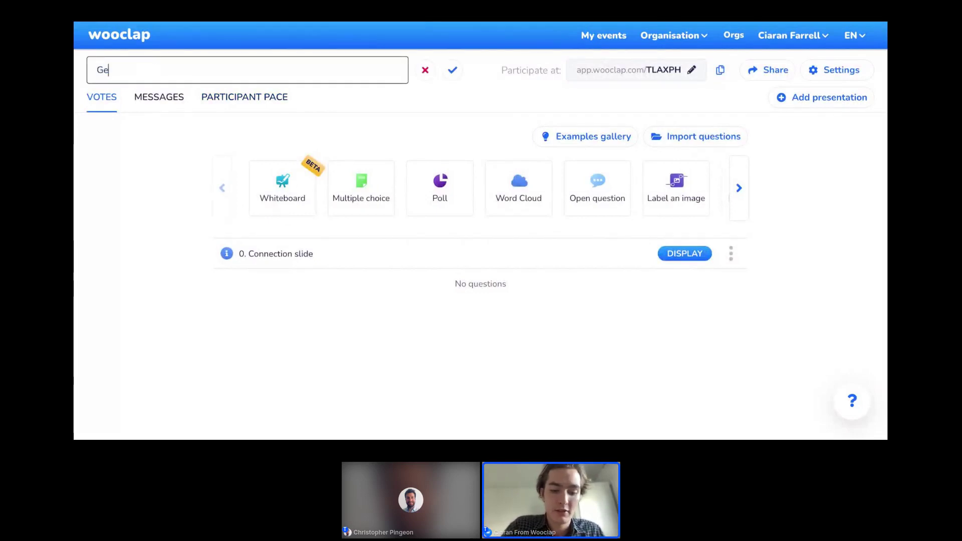
pyautogui.write('ography class')
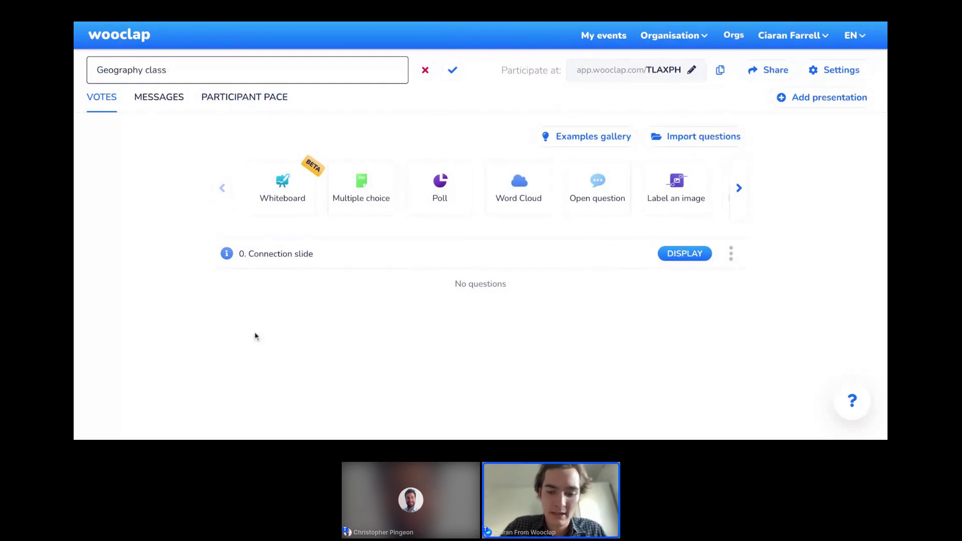
pyautogui.write(' 09/11')
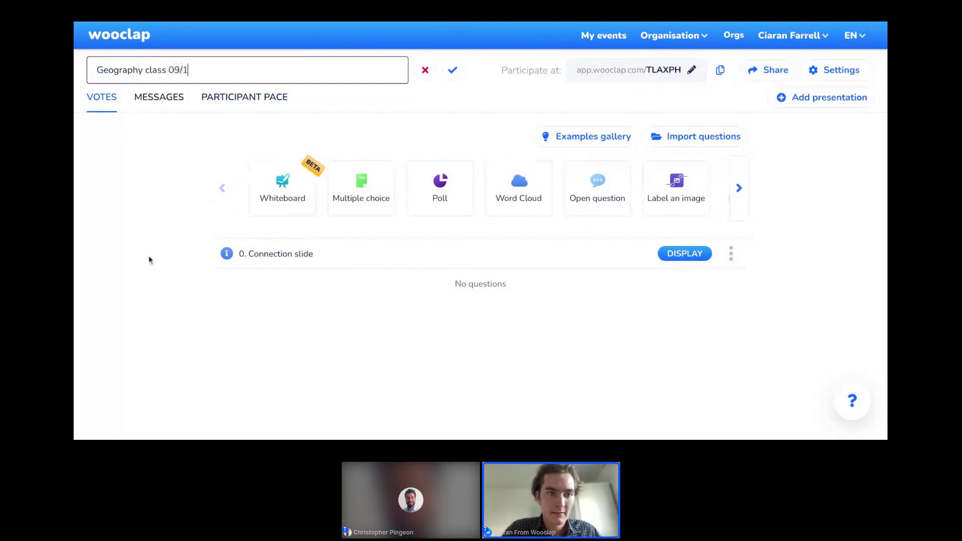
pyautogui.click(452, 69)
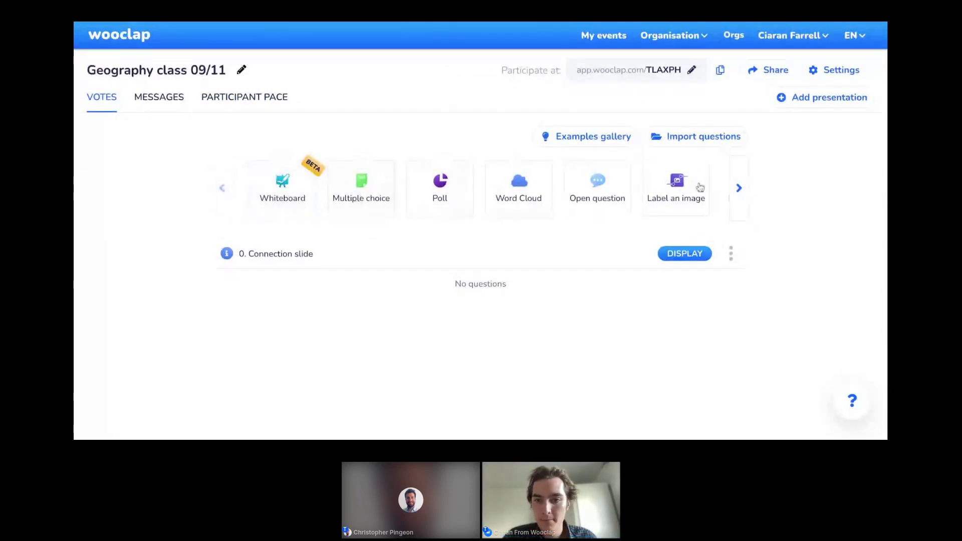
pyautogui.click(739, 188)
pyautogui.click(739, 189)
pyautogui.click(739, 189)
pyautogui.click(739, 189)
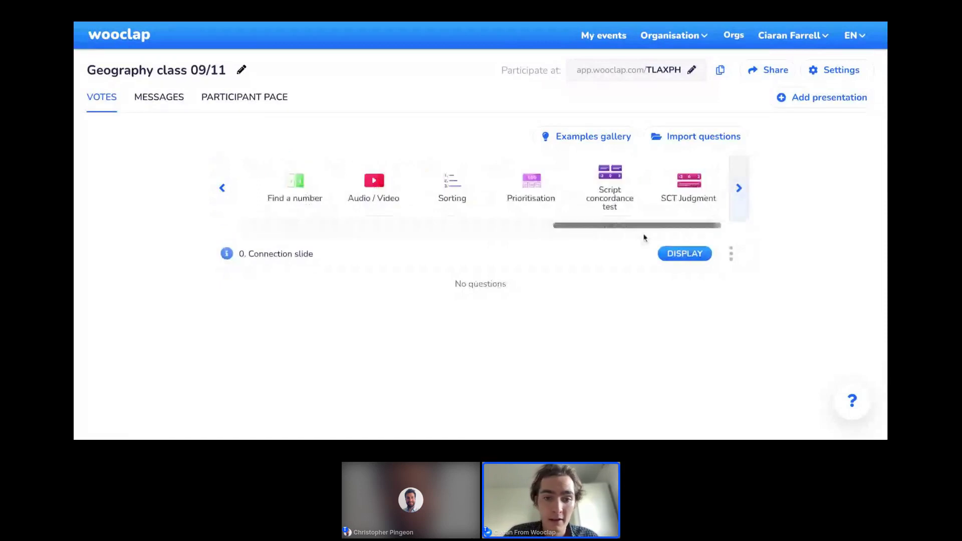
pyautogui.hscroll(-10, 647, 228)
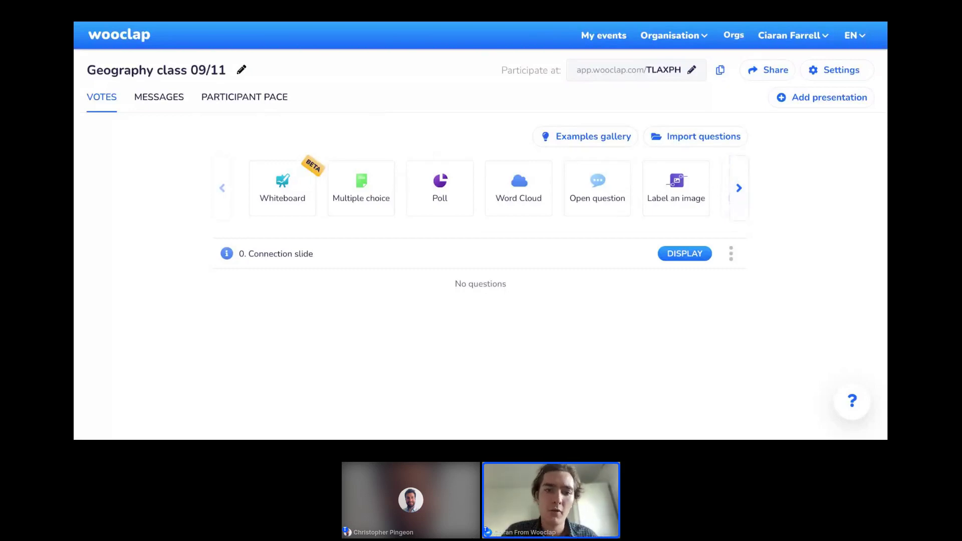
pyautogui.moveTo(441, 199)
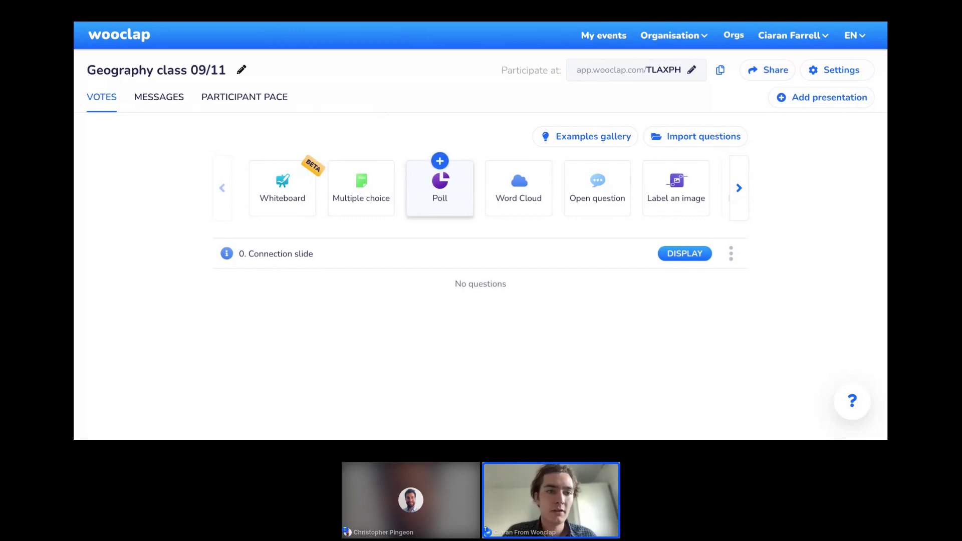
# Step: Add the poll 'Do you understand the notion of GDP?' with answers Yes and No
pyautogui.click(441, 199)
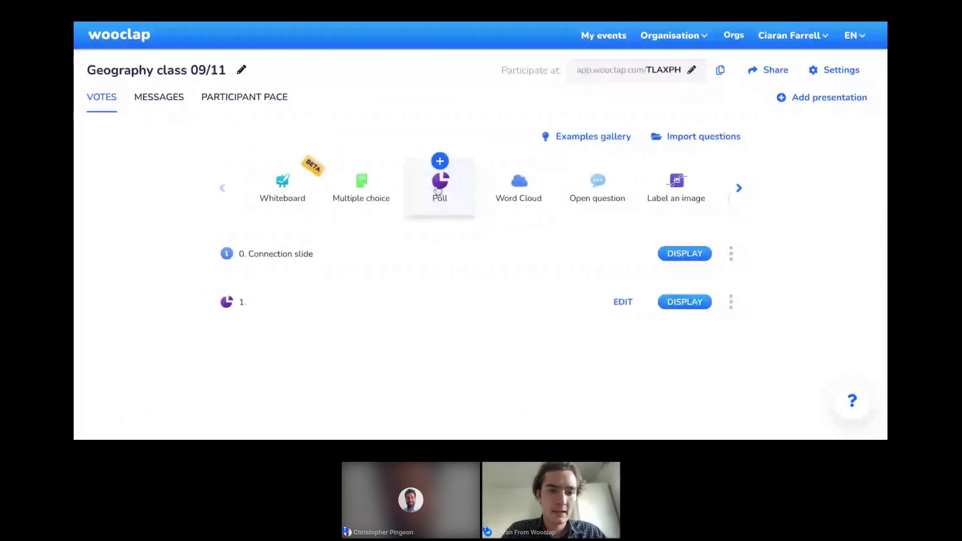
pyautogui.click(437, 191)
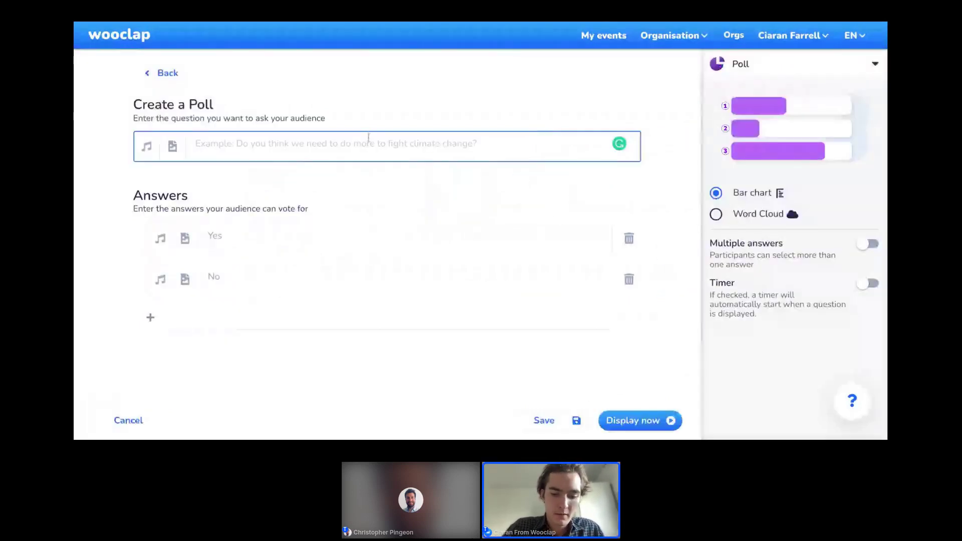
pyautogui.write('Do you ')
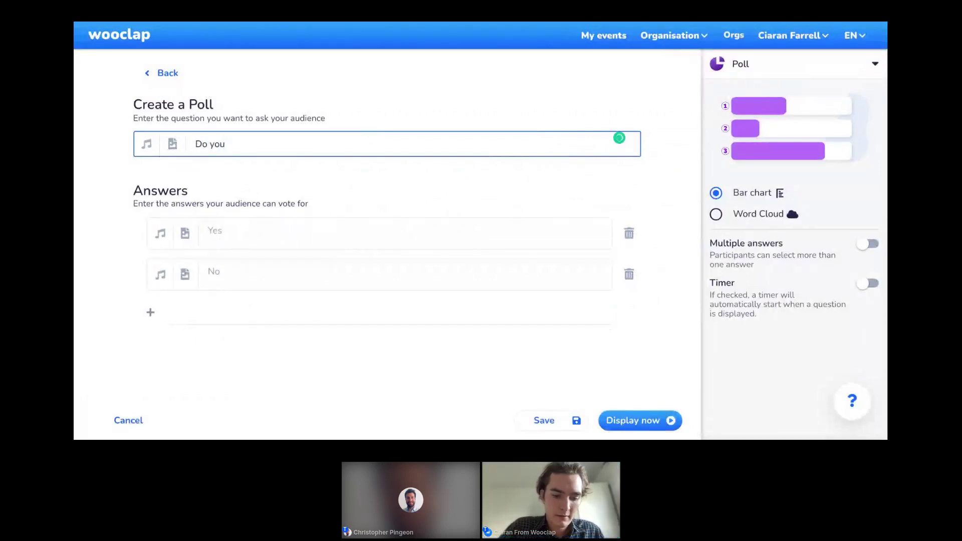
pyautogui.write('understand the notion of GDP?')
pyautogui.click(294, 234)
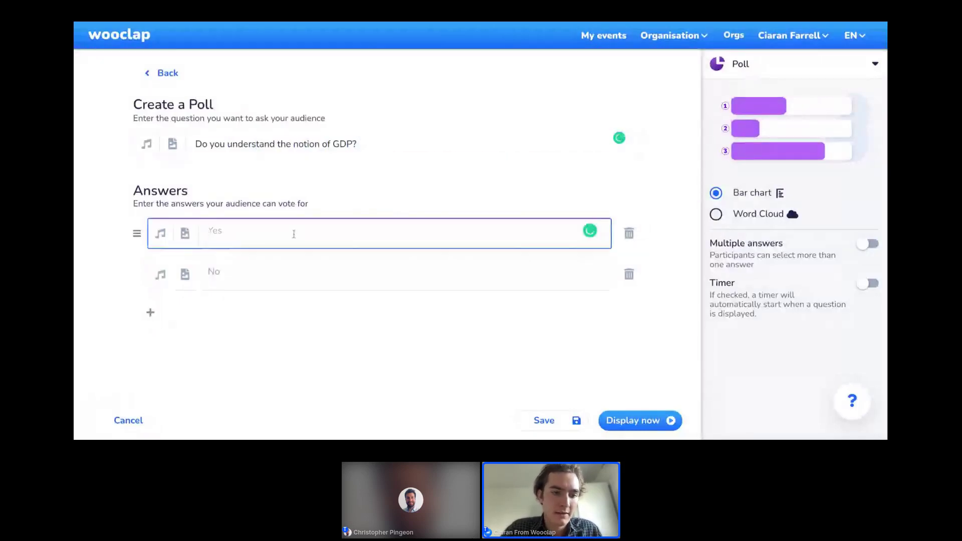
pyautogui.write('Yes')
pyautogui.click(267, 274)
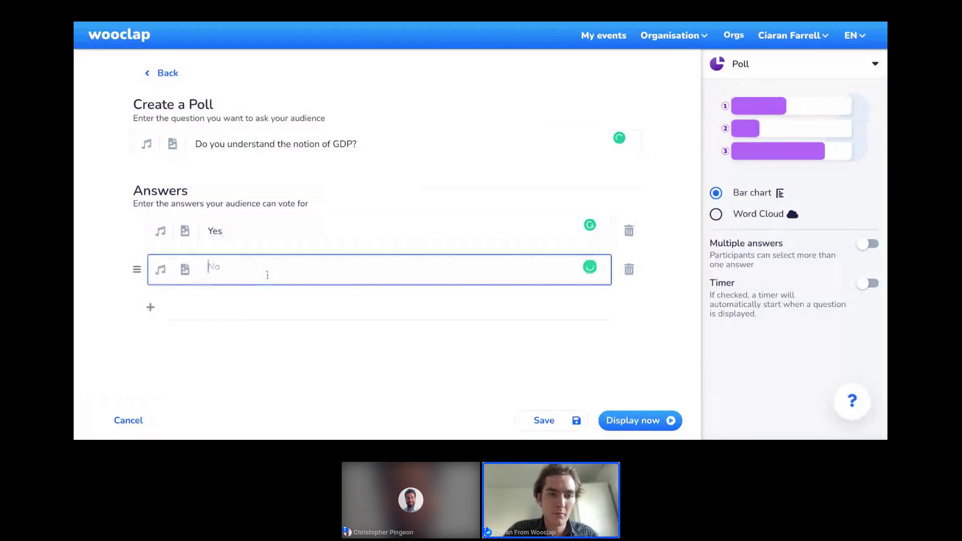
pyautogui.write('No')
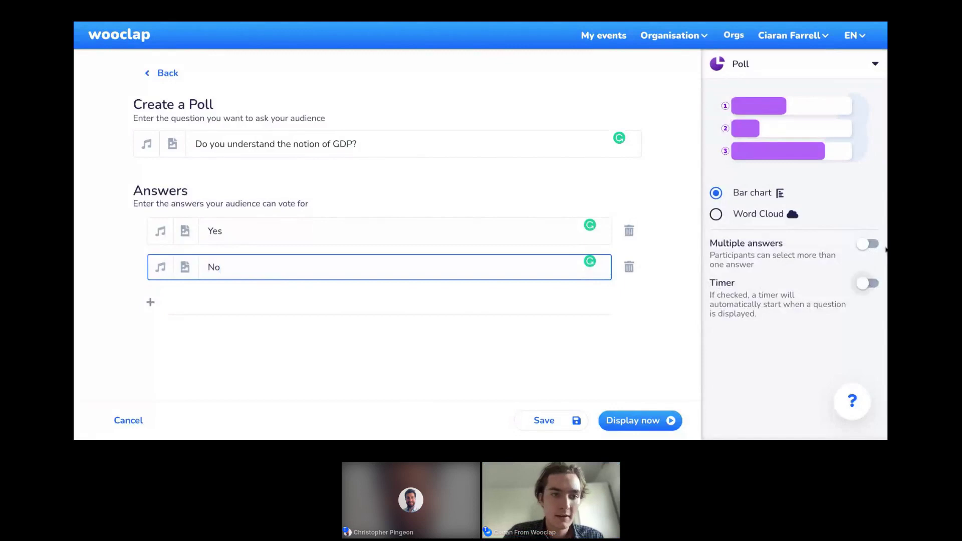
pyautogui.click(527, 386)
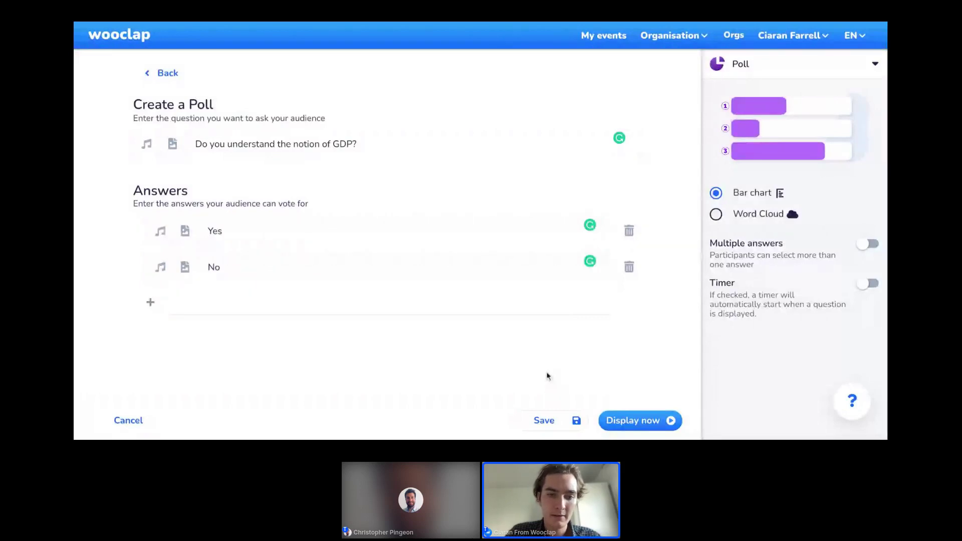
pyautogui.click(534, 421)
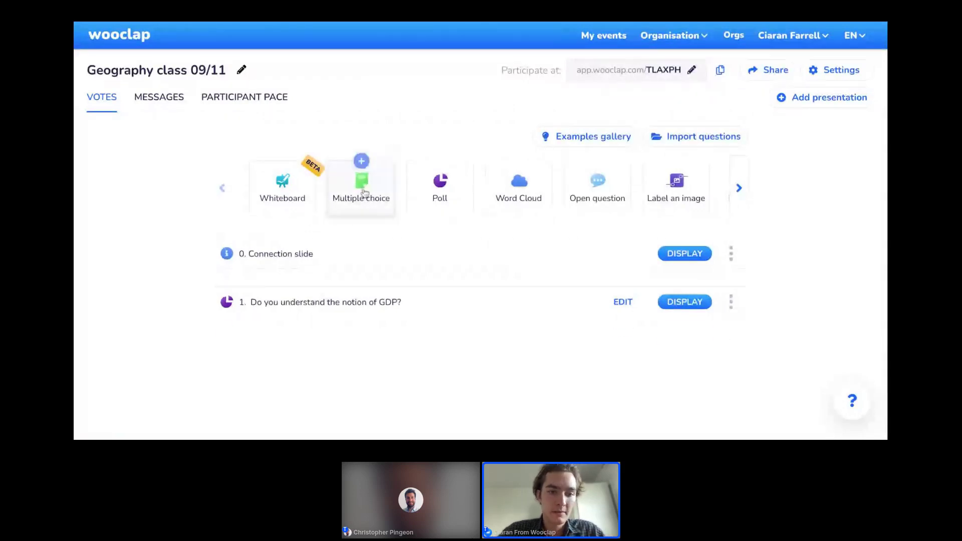
pyautogui.click(362, 193)
# Step: Enter the question 'What is the capital of France?' with answers Paris and London
pyautogui.write('Wh')
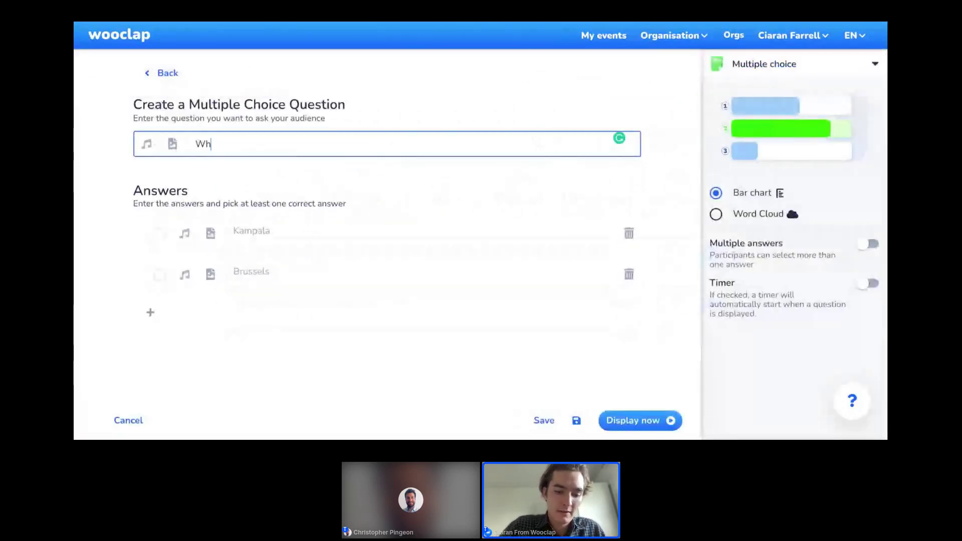
pyautogui.write('at is the cpaital of')
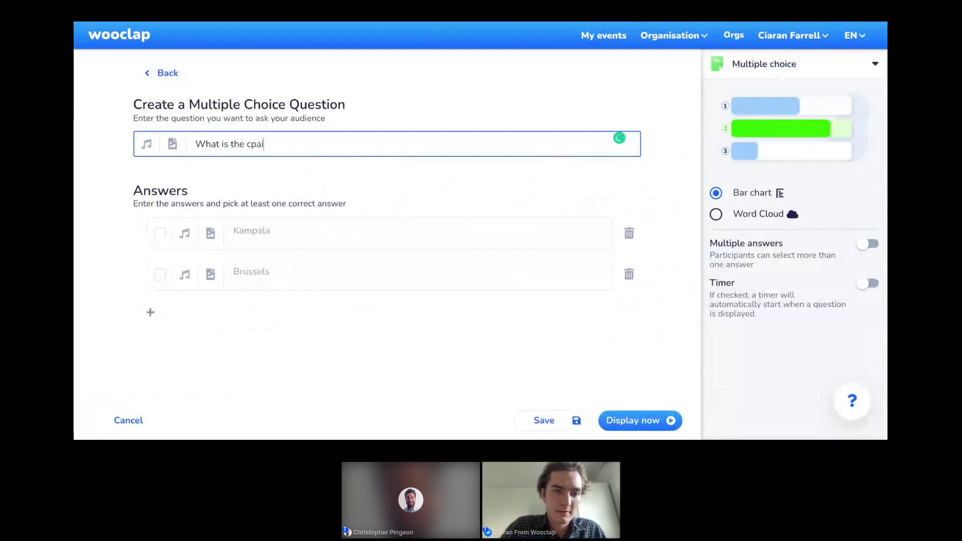
pyautogui.press('BackSpace')
pyautogui.press('BackSpace')
pyautogui.press('BackSpace')
pyautogui.press('BackSpace')
pyautogui.press('BackSpace')
pyautogui.press('BackSpace')
pyautogui.press('BackSpace')
pyautogui.press('BackSpace')
pyautogui.press('BackSpace')
pyautogui.press('BackSpace')
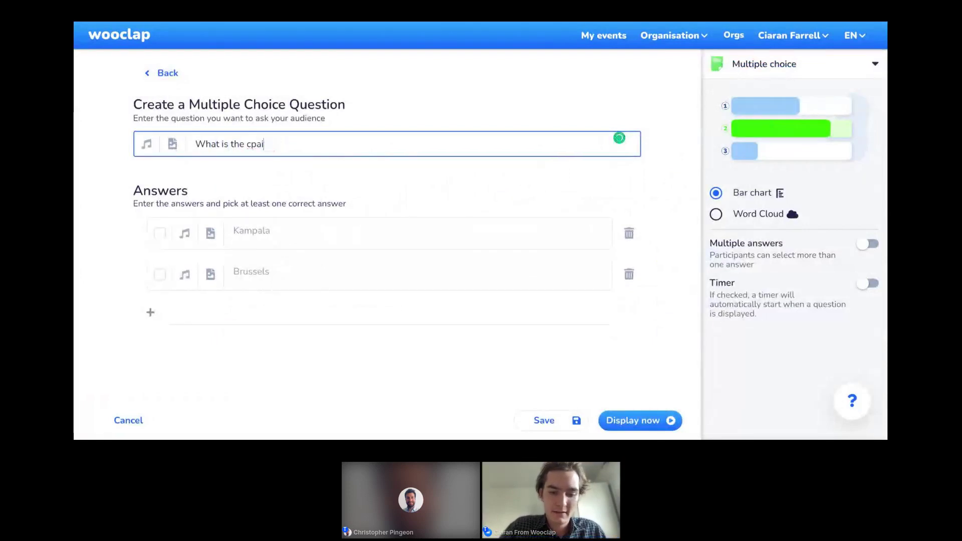
pyautogui.write('apital o')
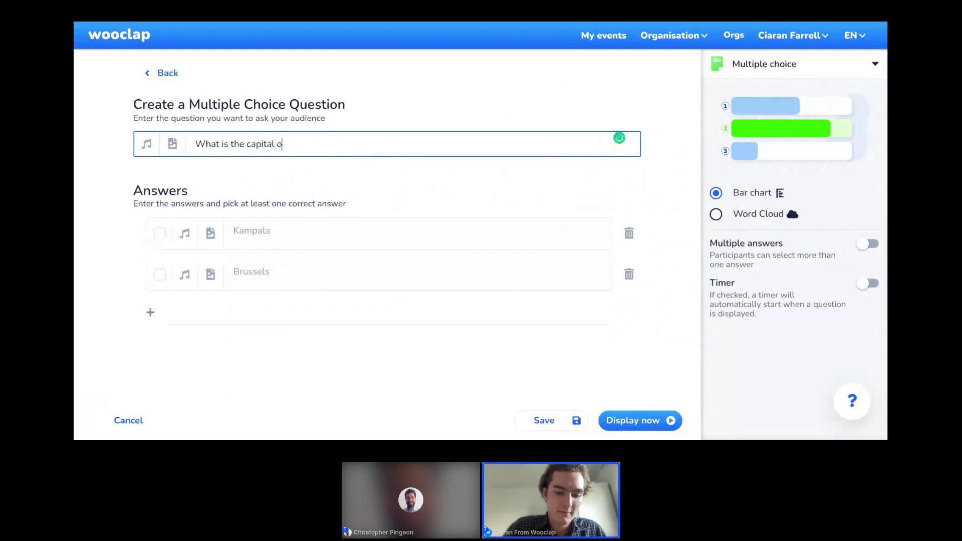
pyautogui.write('f France?')
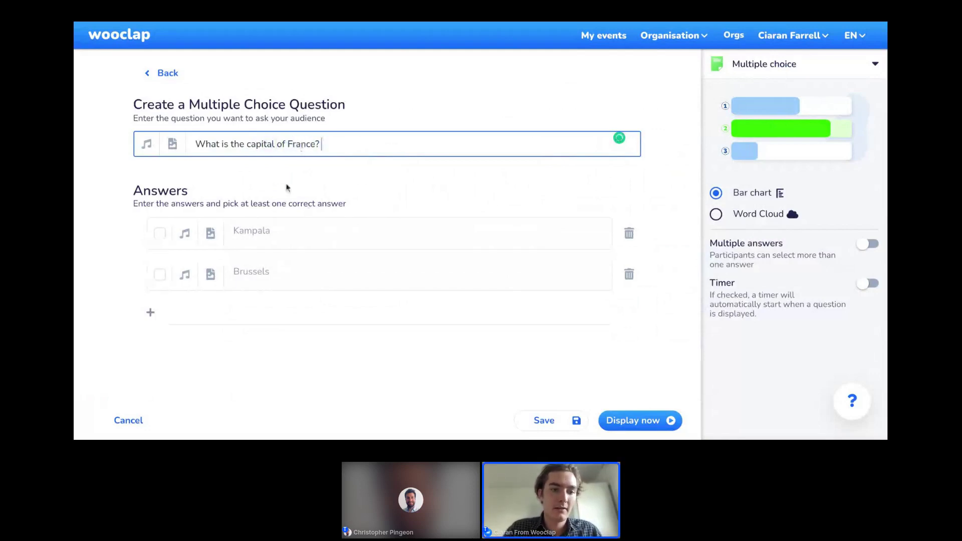
pyautogui.click(279, 235)
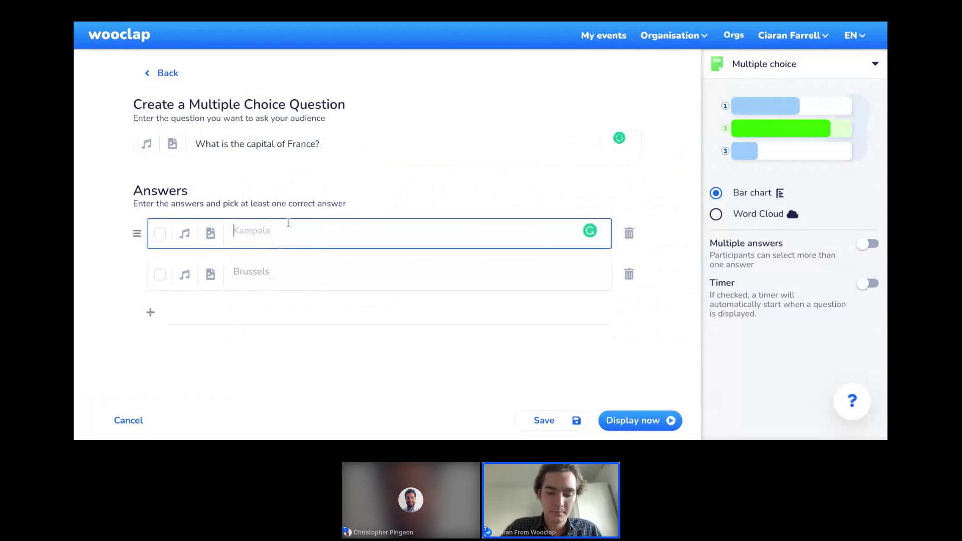
pyautogui.write('AP')
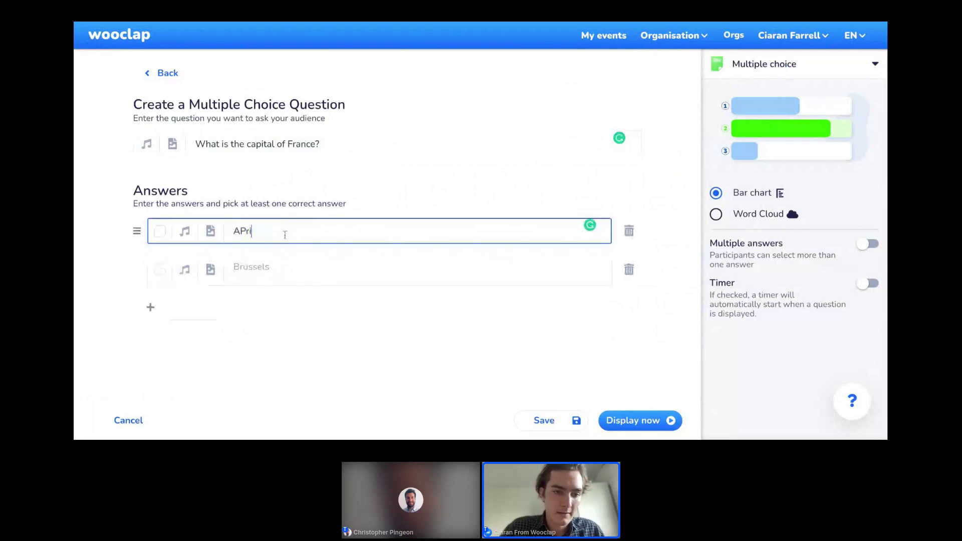
pyautogui.press('BackSpace')
pyautogui.press('BackSpace')
pyautogui.write('Paris')
pyautogui.press('Tab')
pyautogui.write('Lodon')
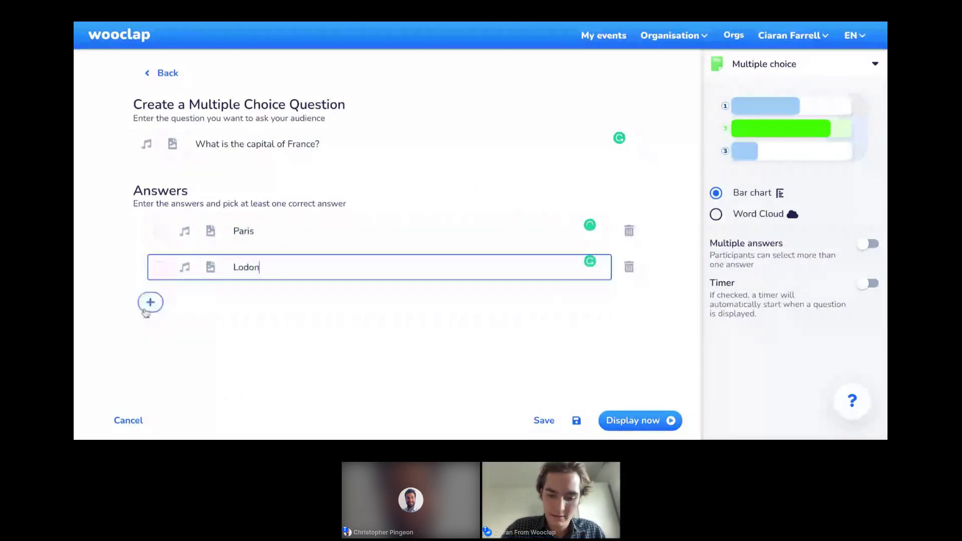
# Step: Correct London's spelling, add Dublin as a third answer, mark Paris correct, and save
pyautogui.click(241, 267)
pyautogui.write('n')
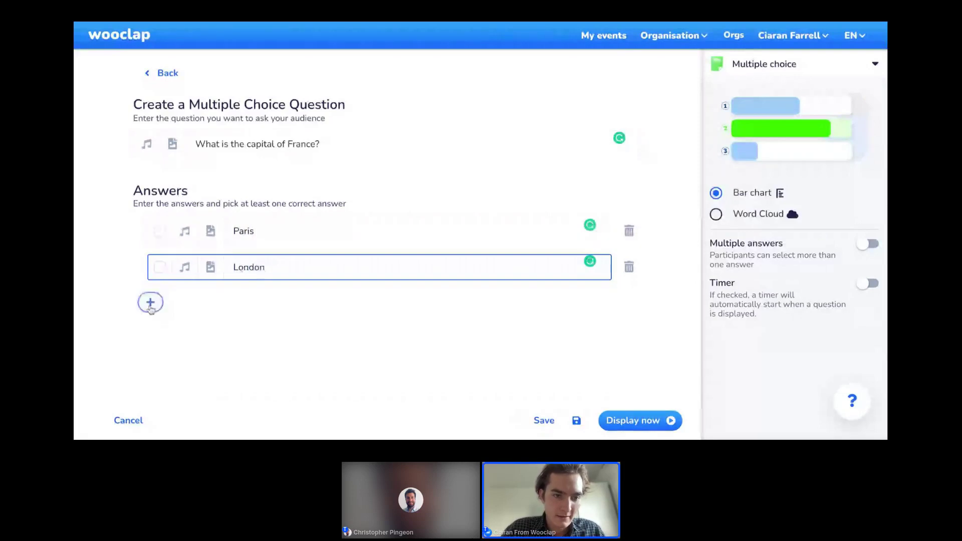
pyautogui.click(151, 303)
pyautogui.click(261, 306)
pyautogui.write('Dublin')
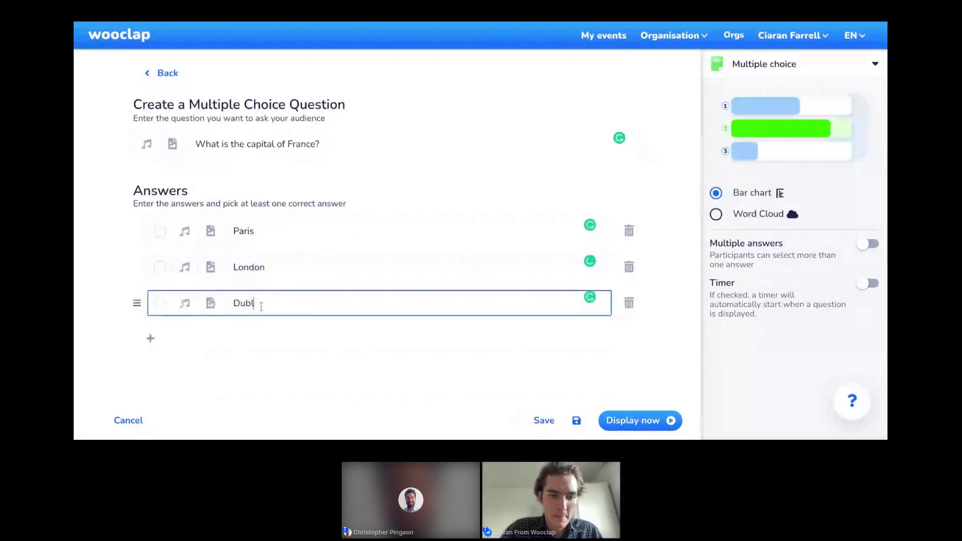
pyautogui.click(436, 353)
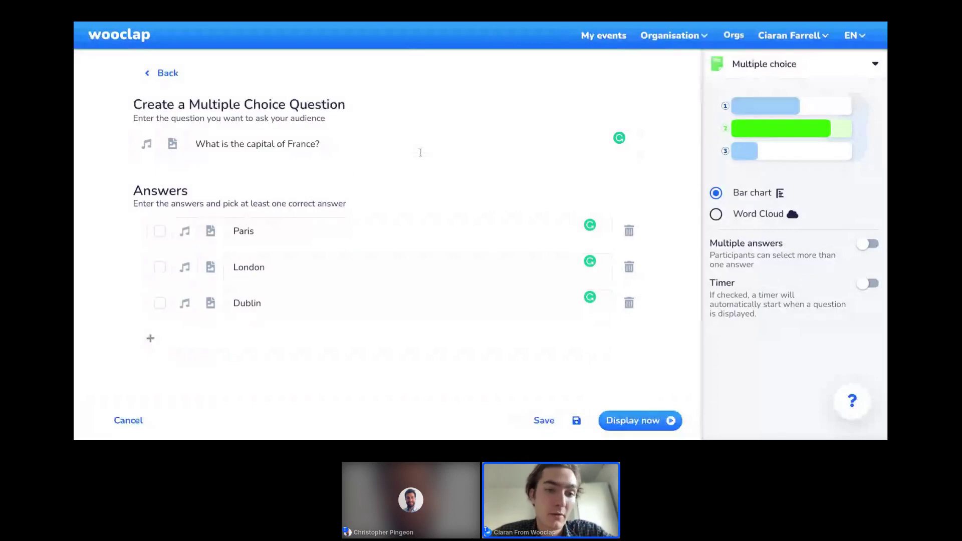
pyautogui.click(553, 422)
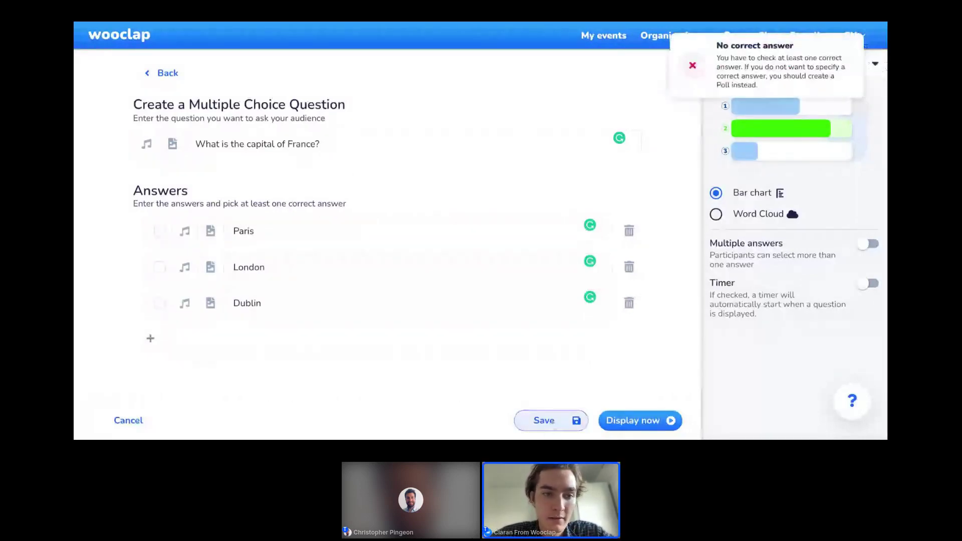
pyautogui.click(160, 232)
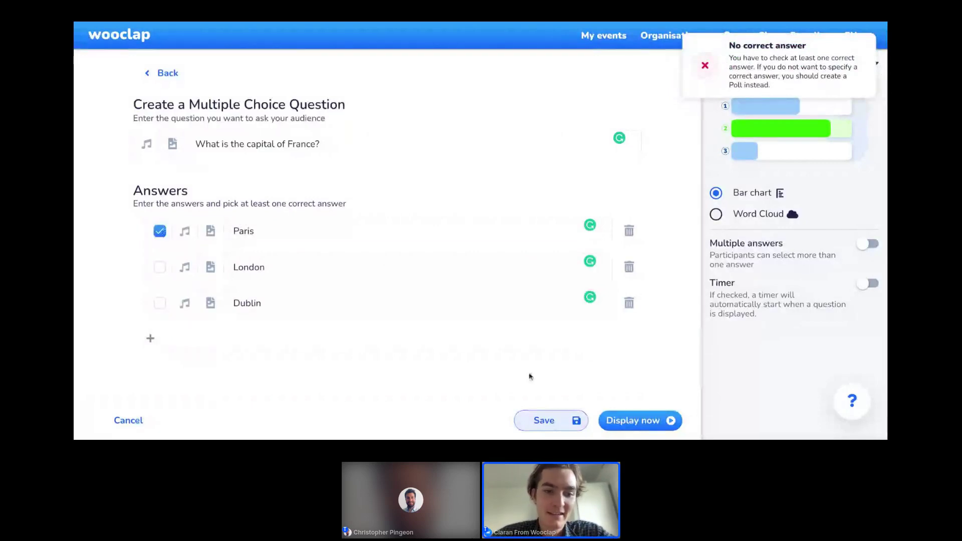
pyautogui.click(536, 421)
pyautogui.moveTo(393, 295); pyautogui.dragTo(345, 333)
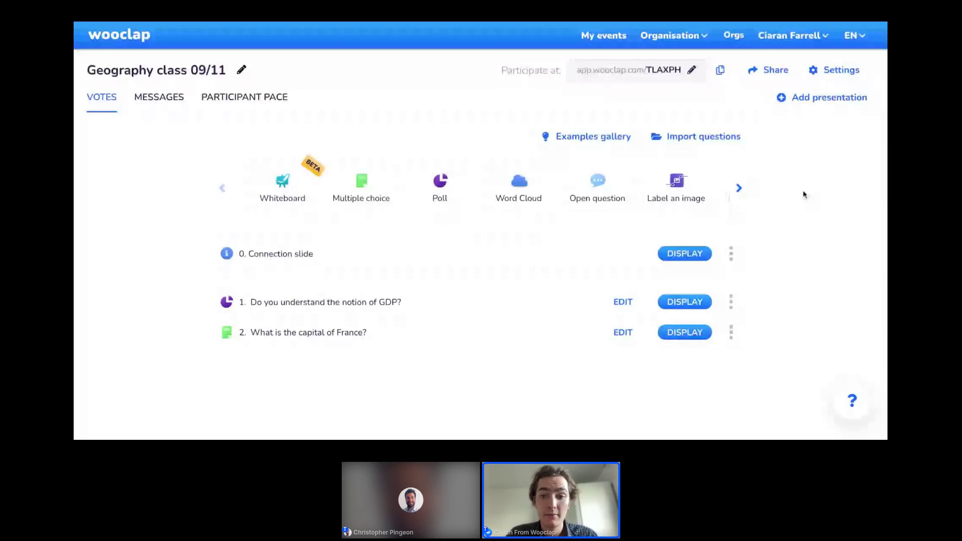
# Step: Create a Find on image question 'Where is Colombia located on this map?' and upload a map
pyautogui.click(738, 189)
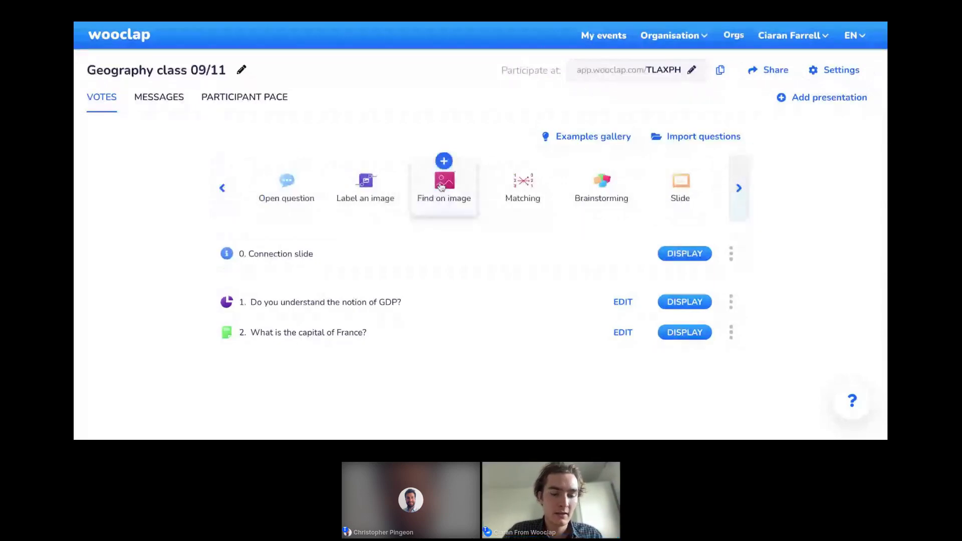
pyautogui.click(441, 187)
pyautogui.write('Wh')
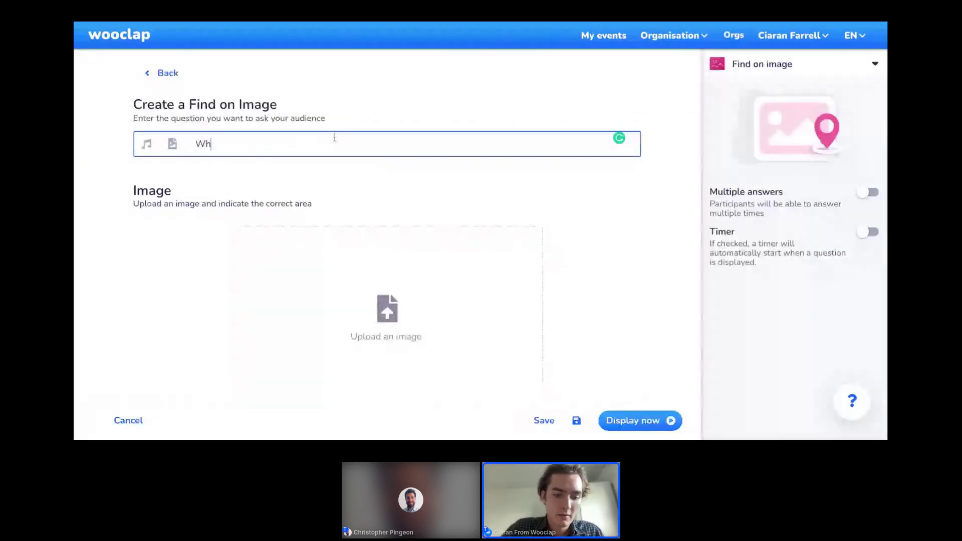
pyautogui.write('ere is colo')
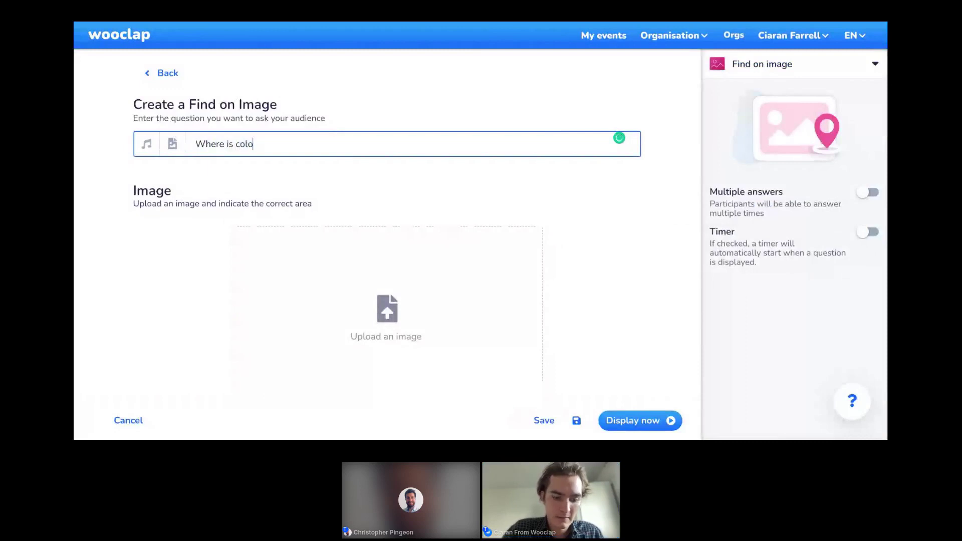
pyautogui.press('BackSpace')
pyautogui.press('BackSpace')
pyautogui.press('BackSpace')
pyautogui.press('BackSpace')
pyautogui.write('Colombia located on this map')
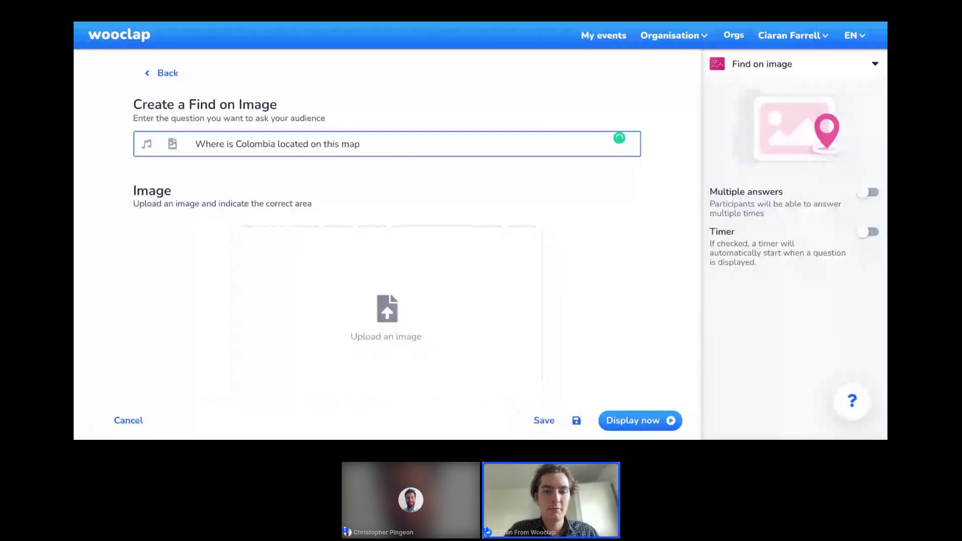
pyautogui.write('?')
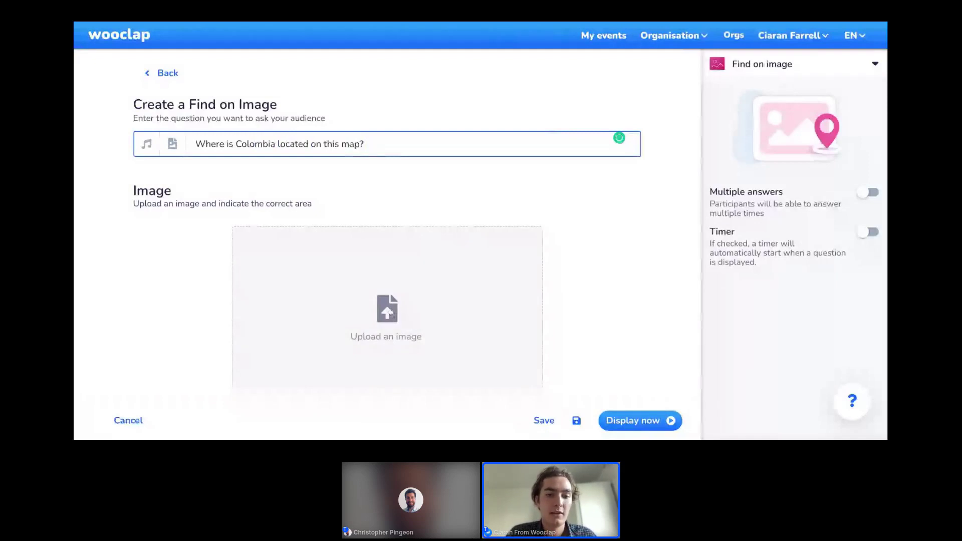
pyautogui.click(394, 315)
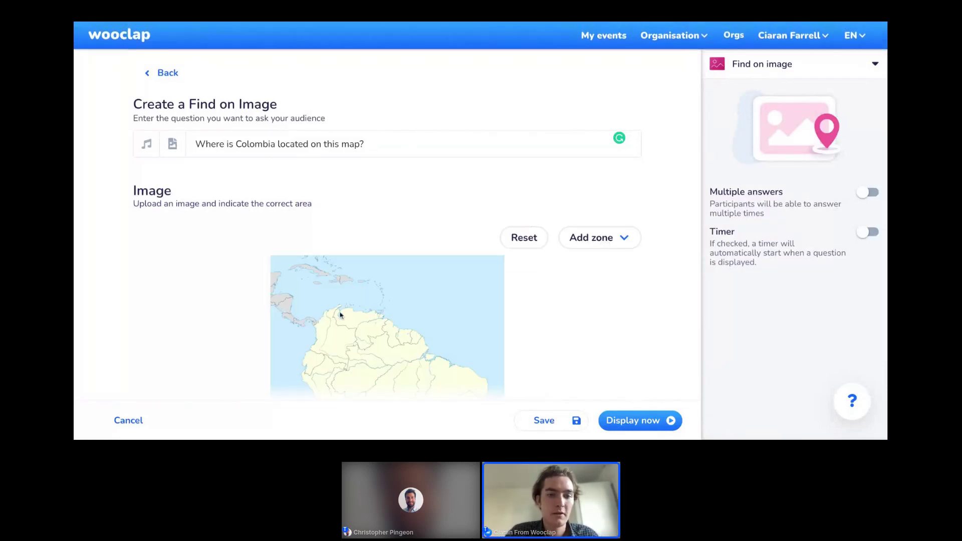
# Step: Place a circular correct zone over Colombia on the map and save the question
pyautogui.scroll(-3, 340, 315)
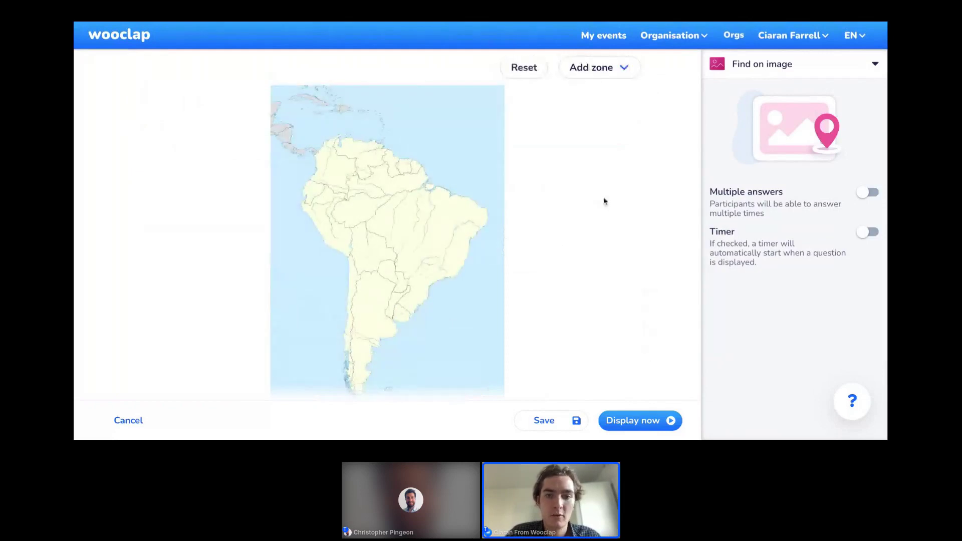
pyautogui.scroll(1, 604, 212)
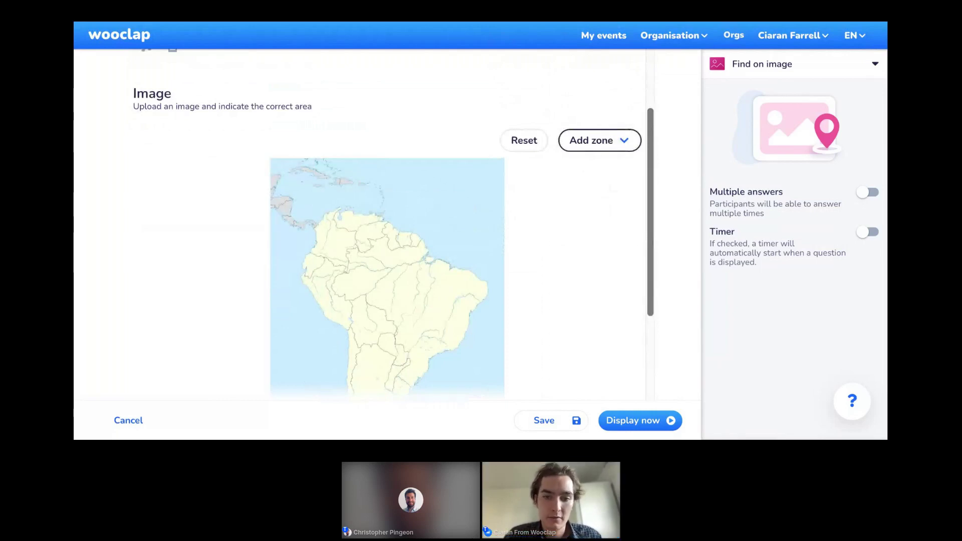
pyautogui.click(597, 140)
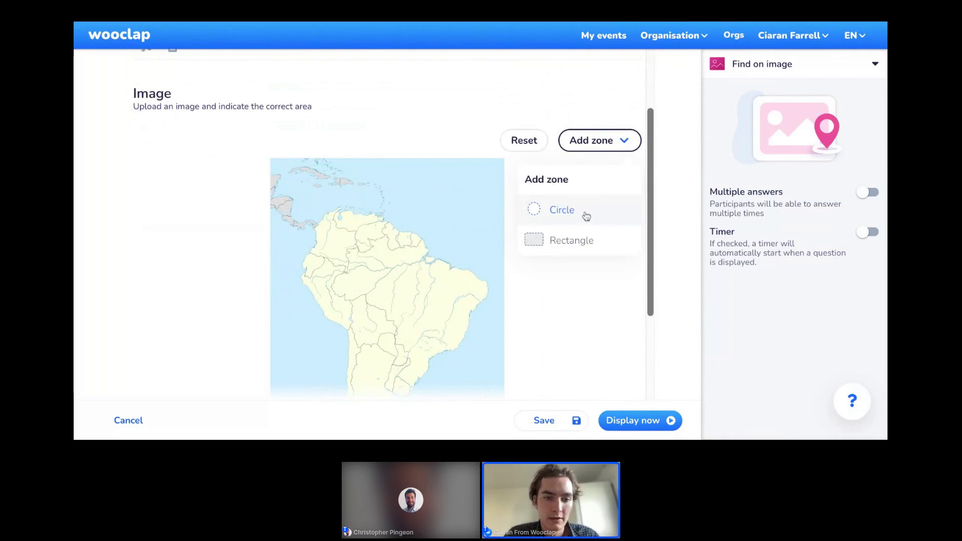
pyautogui.click(581, 217)
pyautogui.moveTo(296, 183); pyautogui.dragTo(333, 244)
pyautogui.click(547, 419)
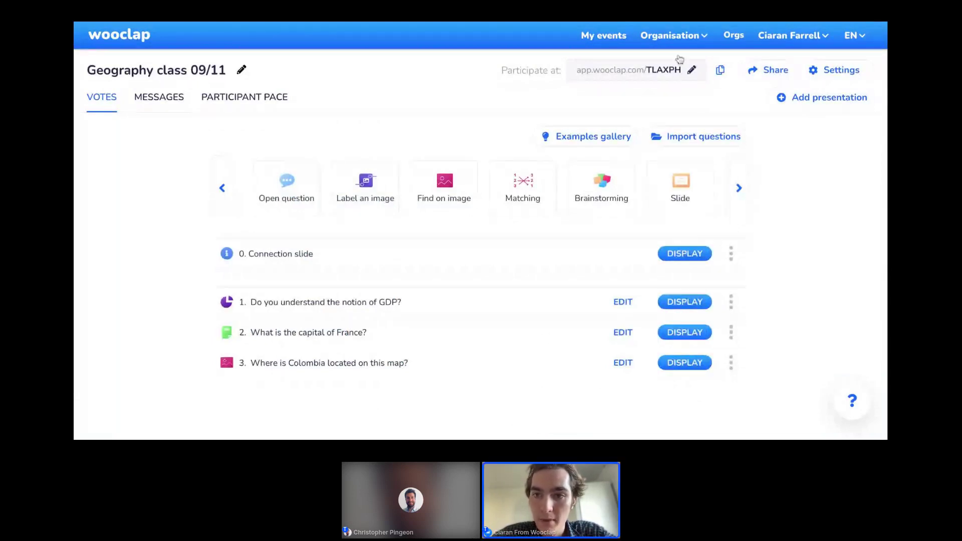
pyautogui.click(720, 69)
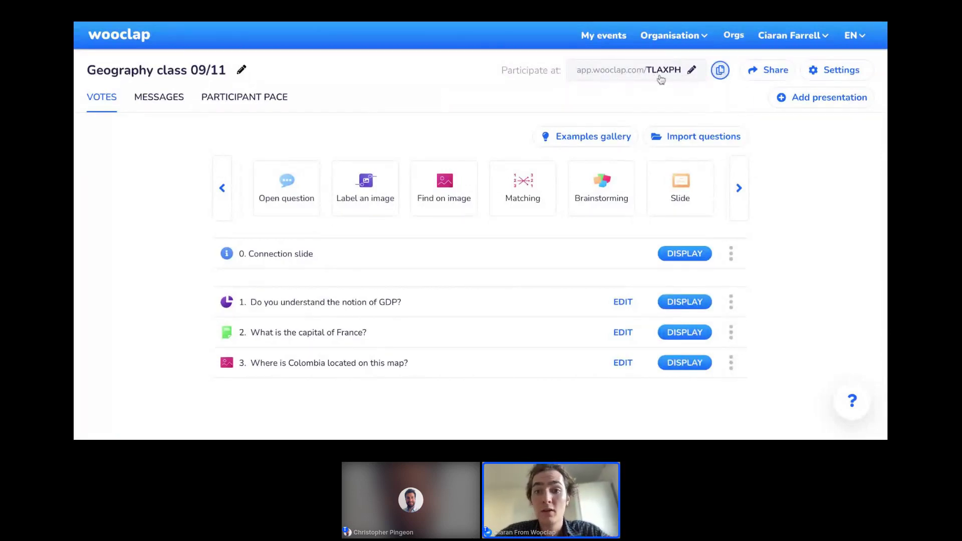
pyautogui.click(660, 76)
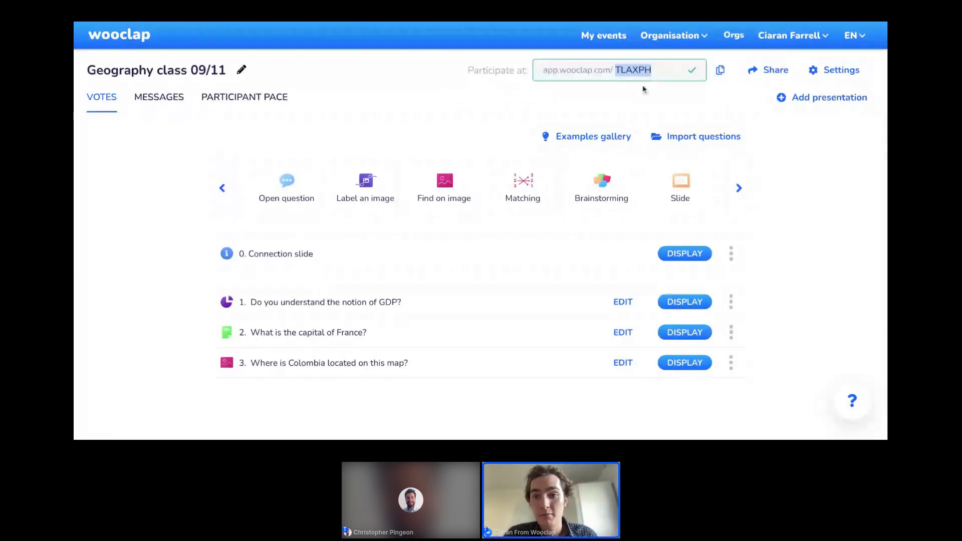
pyautogui.click(635, 106)
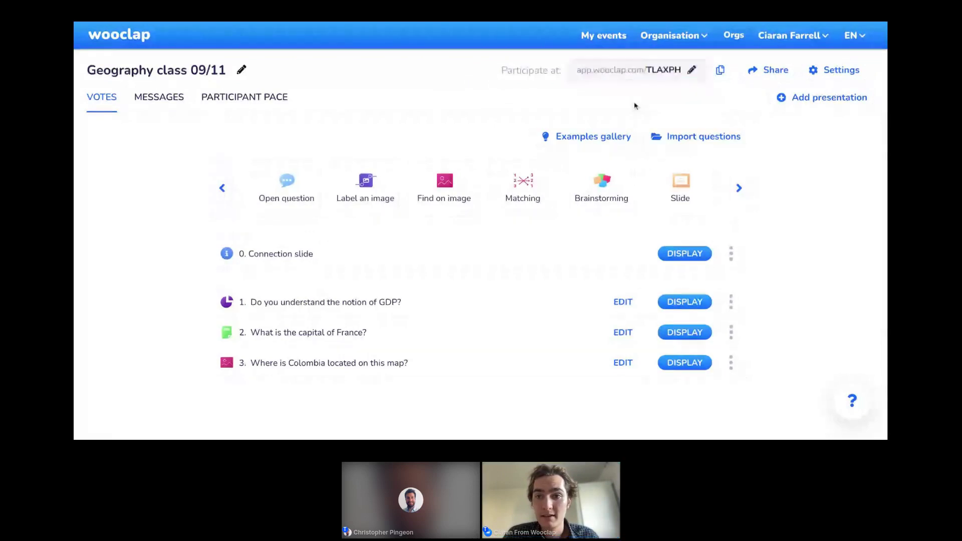
pyautogui.click(720, 70)
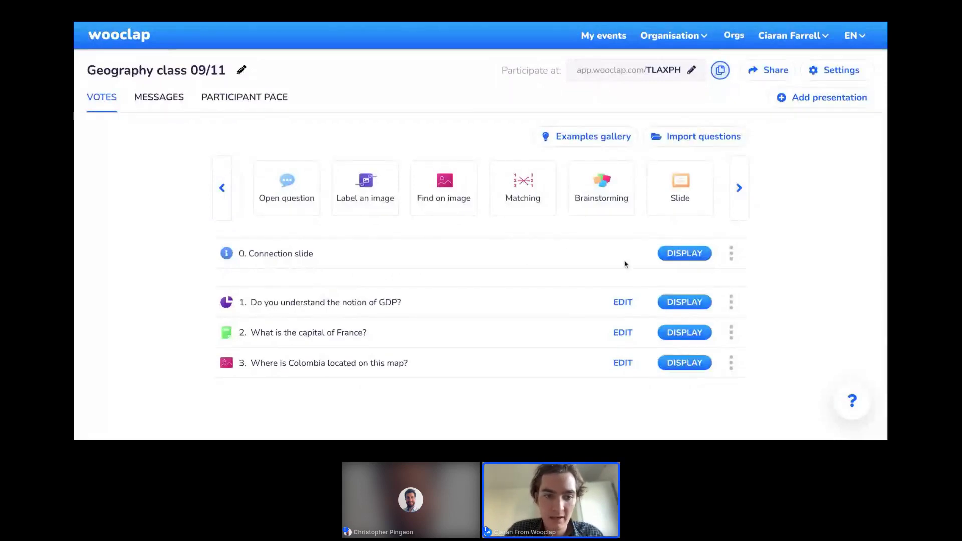
pyautogui.click(684, 258)
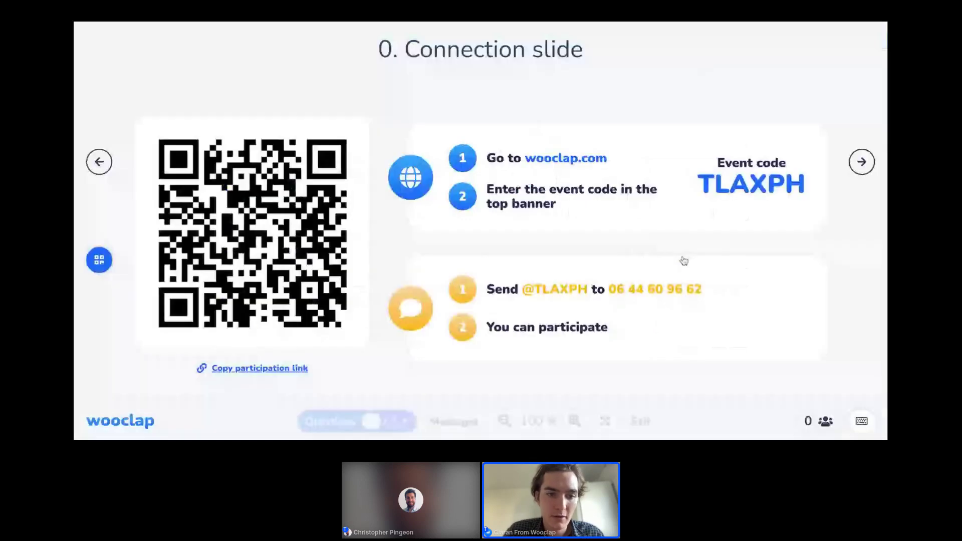
pyautogui.press('Escape')
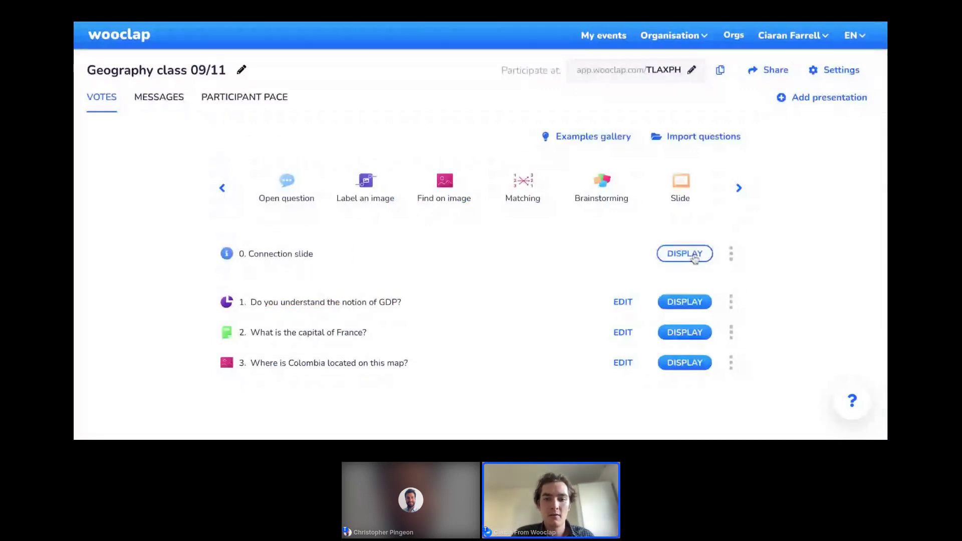
pyautogui.click(694, 259)
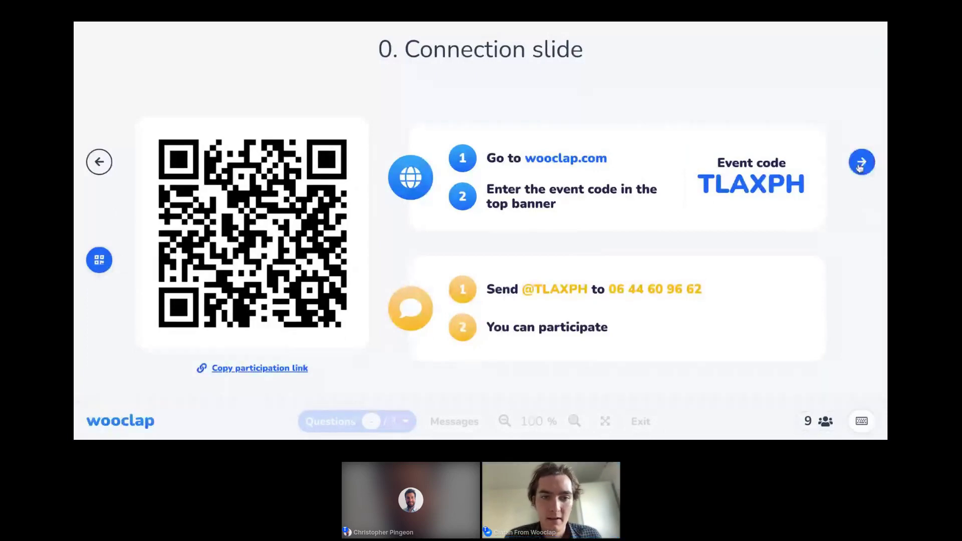
# Step: Advance to the GDP poll's live results, then exit the presentation
pyautogui.press('Right')
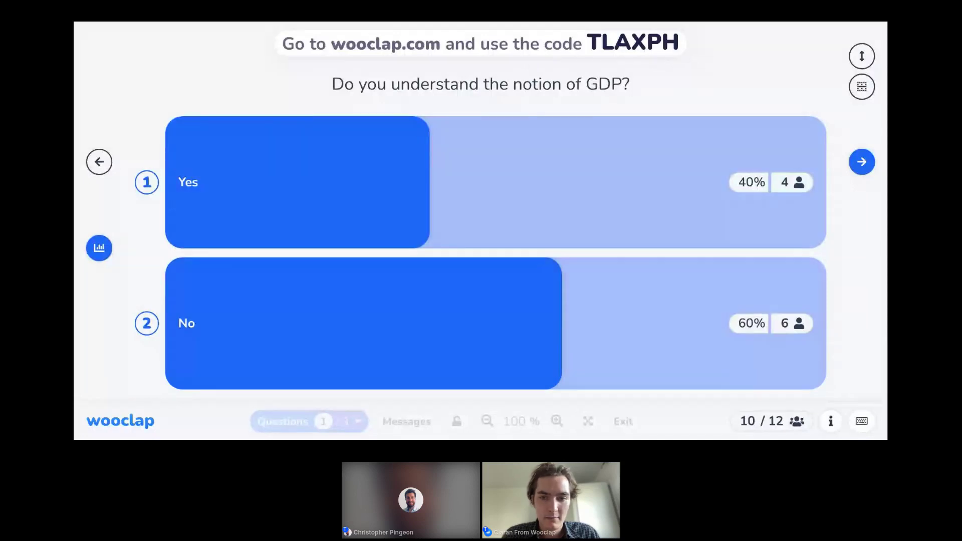
pyautogui.press('Escape')
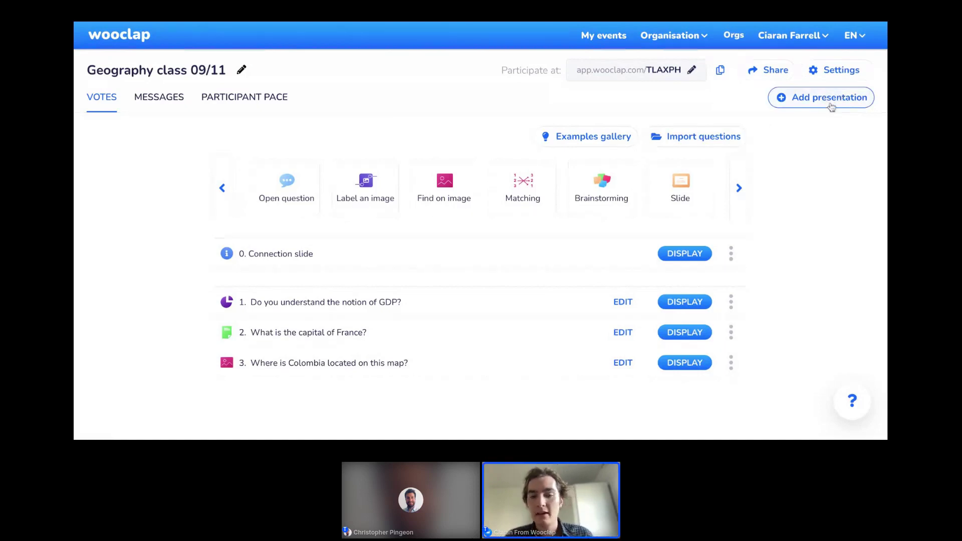
# Step: Bring up the Add presentation import options on the event page
pyautogui.click(831, 106)
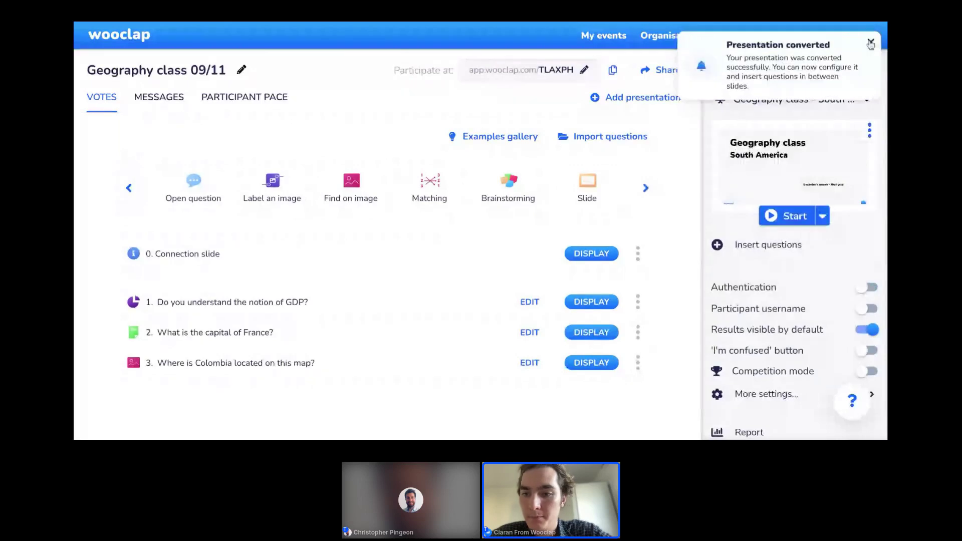
# Step: Close the 'Presentation converted' notification
pyautogui.click(871, 43)
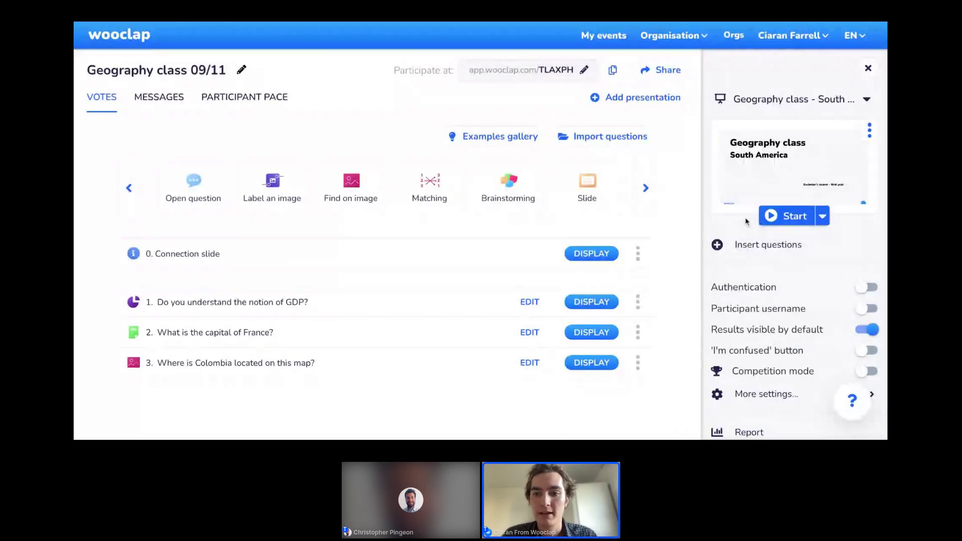
# Step: Check the attached presentation file, then open the insert-questions editor and dismiss its tutorial
pyautogui.click(797, 98)
pyautogui.click(781, 124)
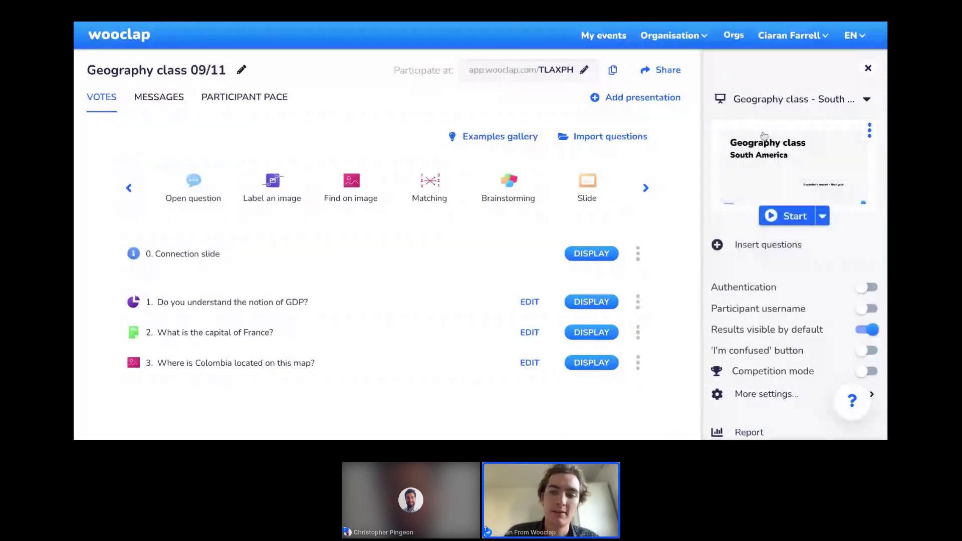
pyautogui.click(750, 245)
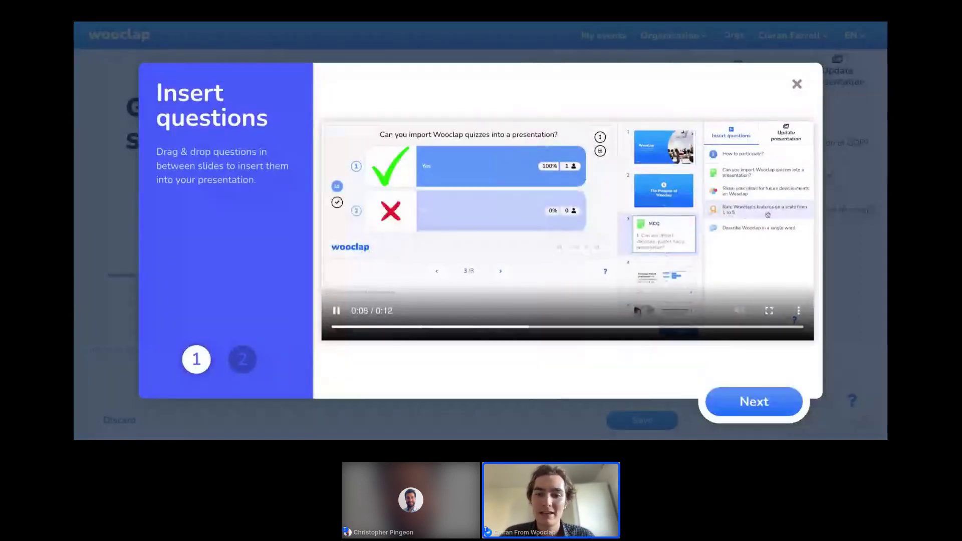
pyautogui.click(798, 86)
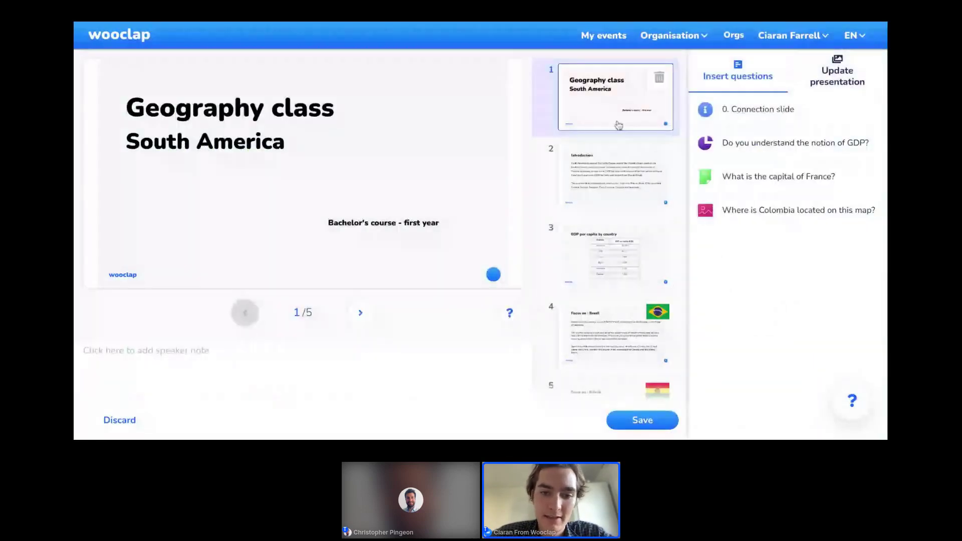
# Step: Place the connection slide after slide 2, France after slide 5, Colombia after slide 7, then save
pyautogui.scroll(-2, 619, 125)
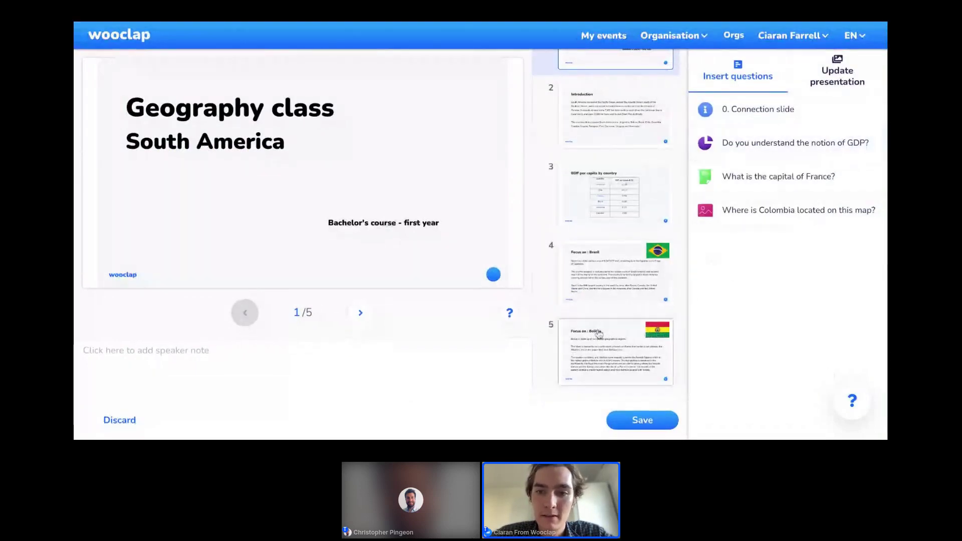
pyautogui.scroll(2, 672, 273)
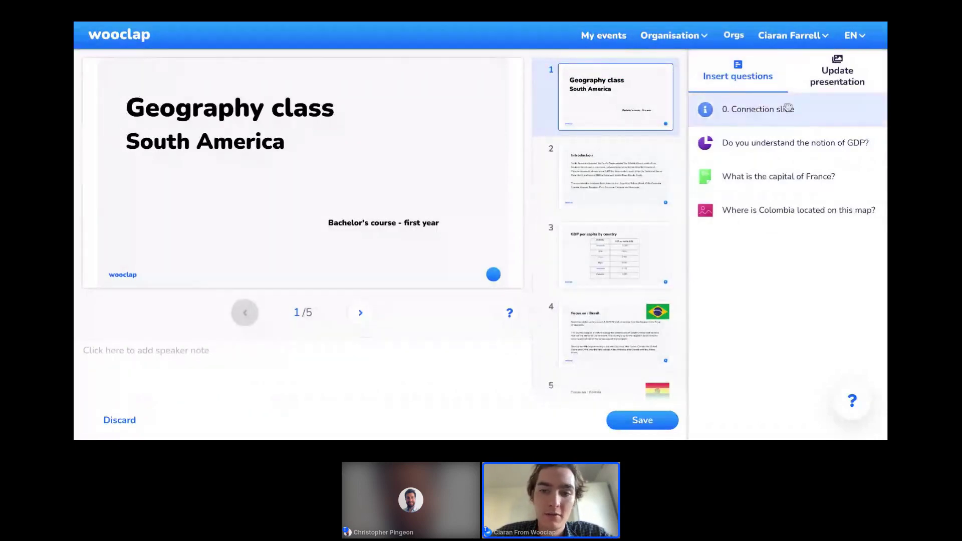
pyautogui.moveTo(813, 116); pyautogui.dragTo(616, 231)
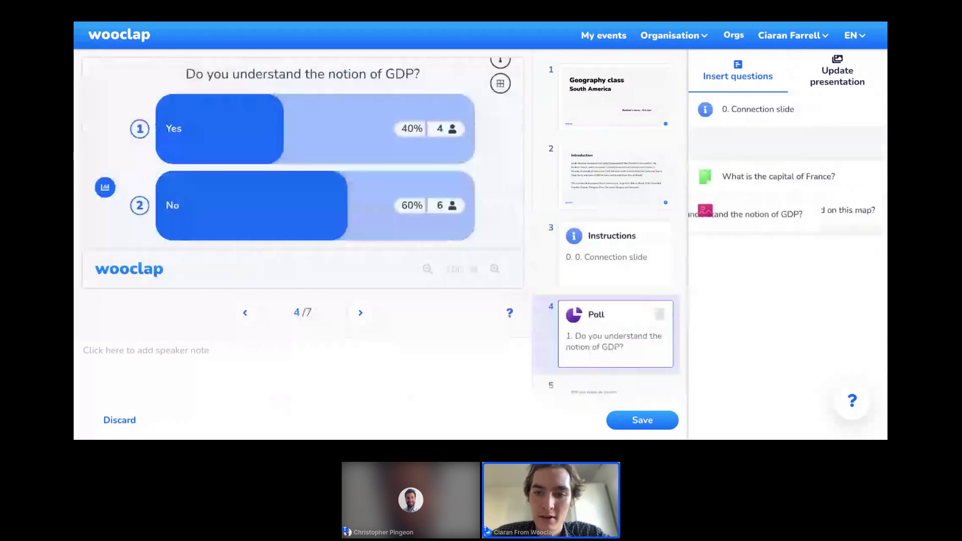
pyautogui.scroll(-3, 617, 250)
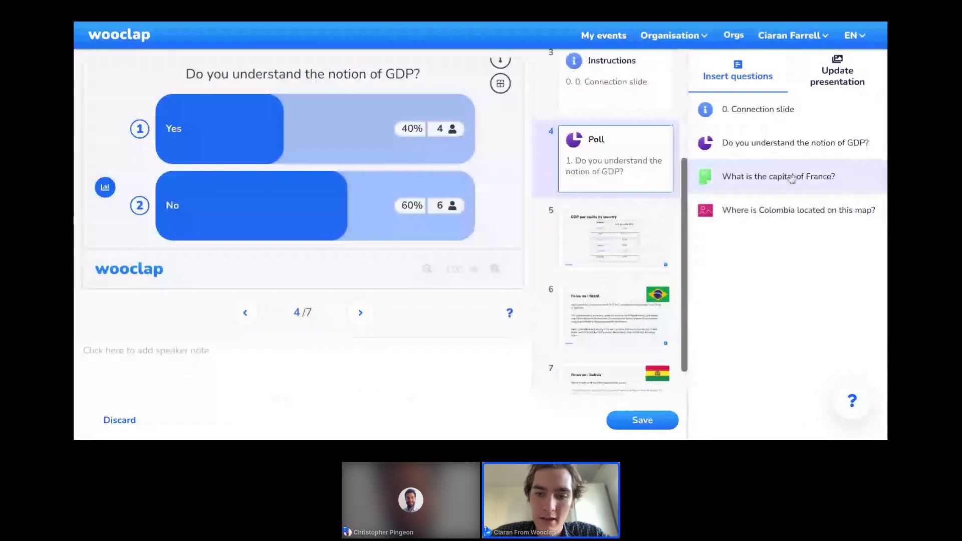
pyautogui.moveTo(792, 179); pyautogui.dragTo(663, 268)
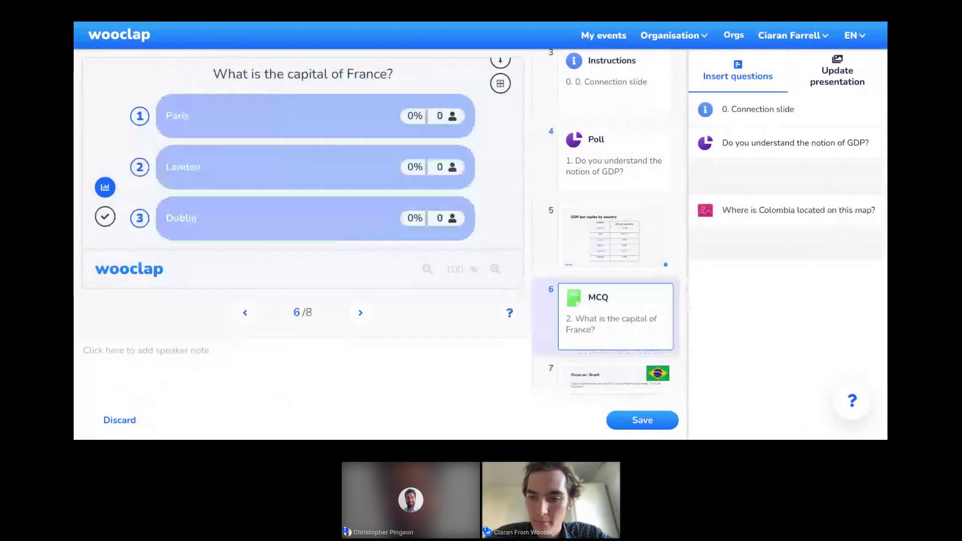
pyautogui.moveTo(762, 210); pyautogui.dragTo(759, 190)
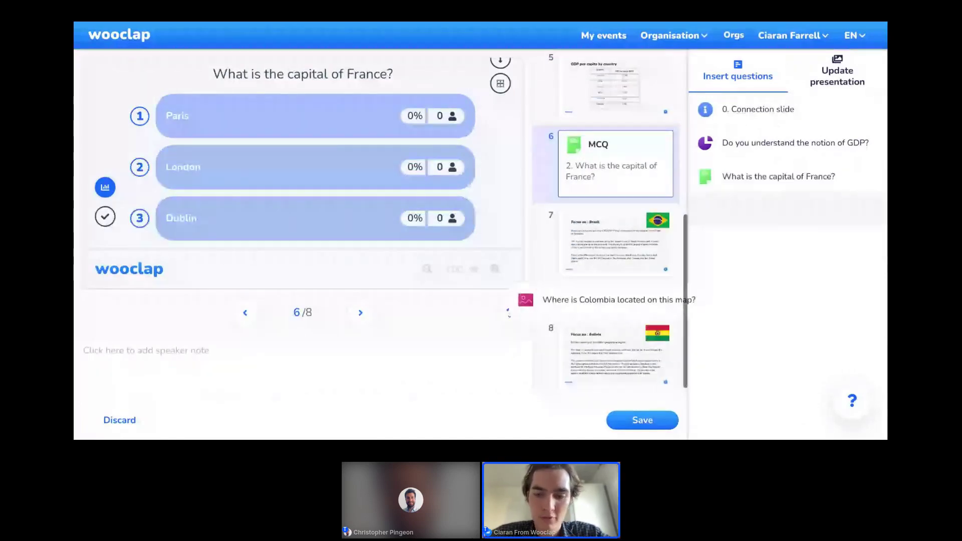
pyautogui.moveTo(583, 300); pyautogui.dragTo(583, 300)
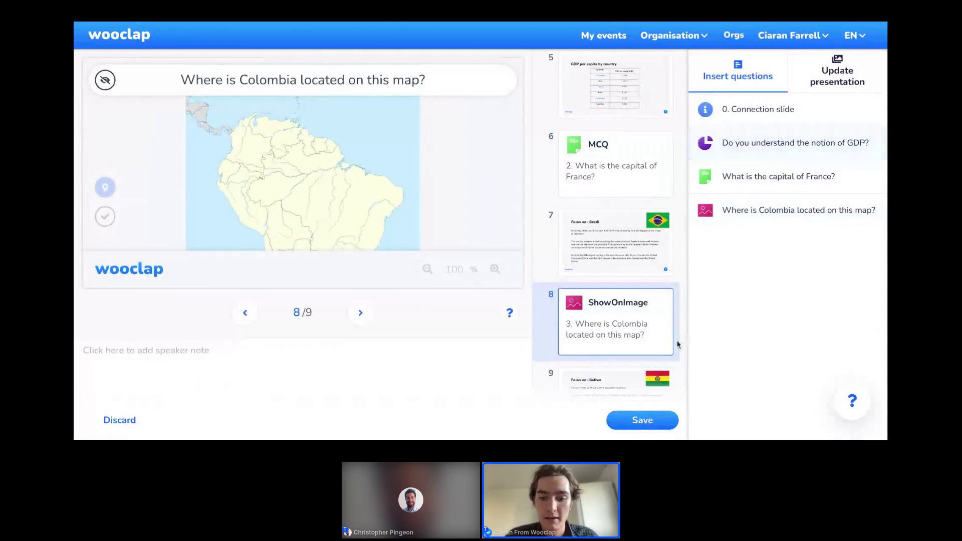
pyautogui.click(612, 426)
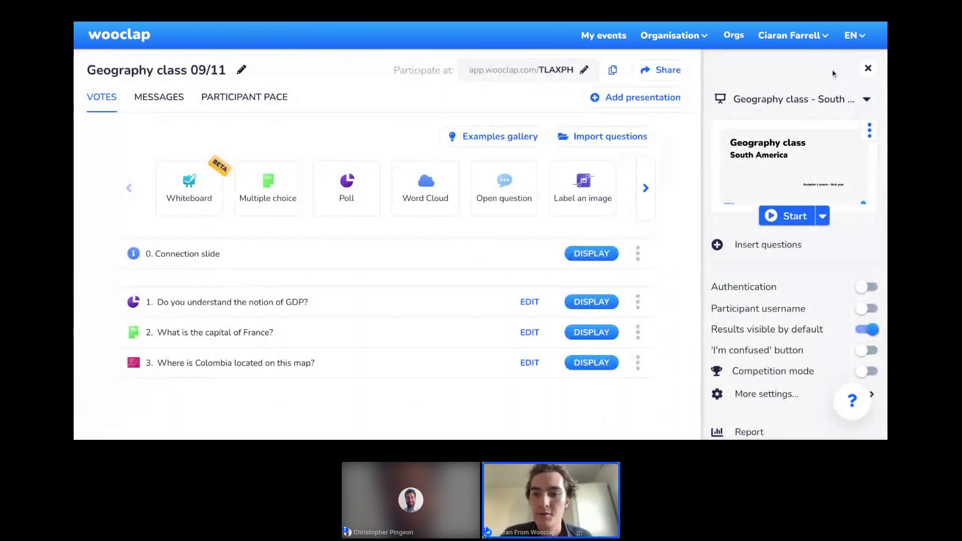
# Step: Start presenting, advance through Introduction, connection and GDP slides to France, reveal Paris, then exit
pyautogui.click(785, 221)
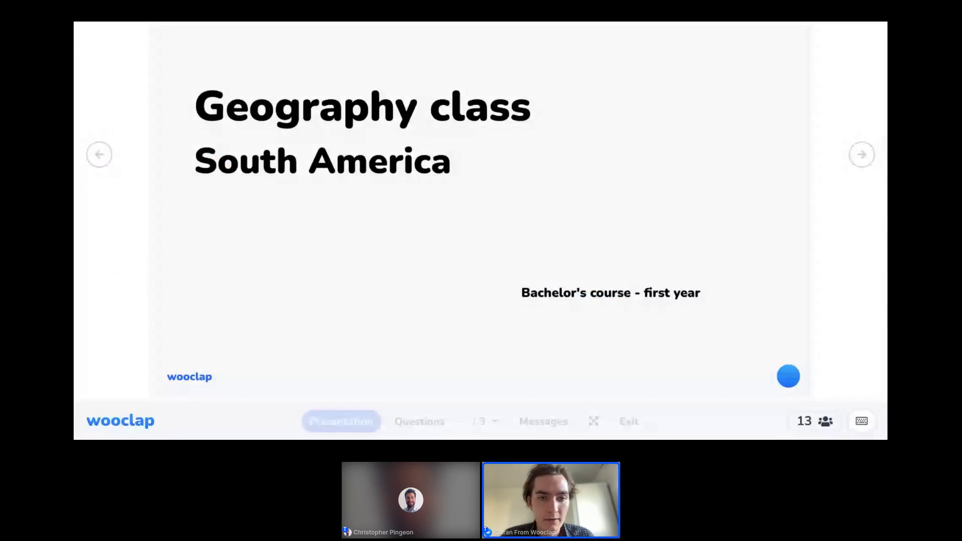
pyautogui.press('Right')
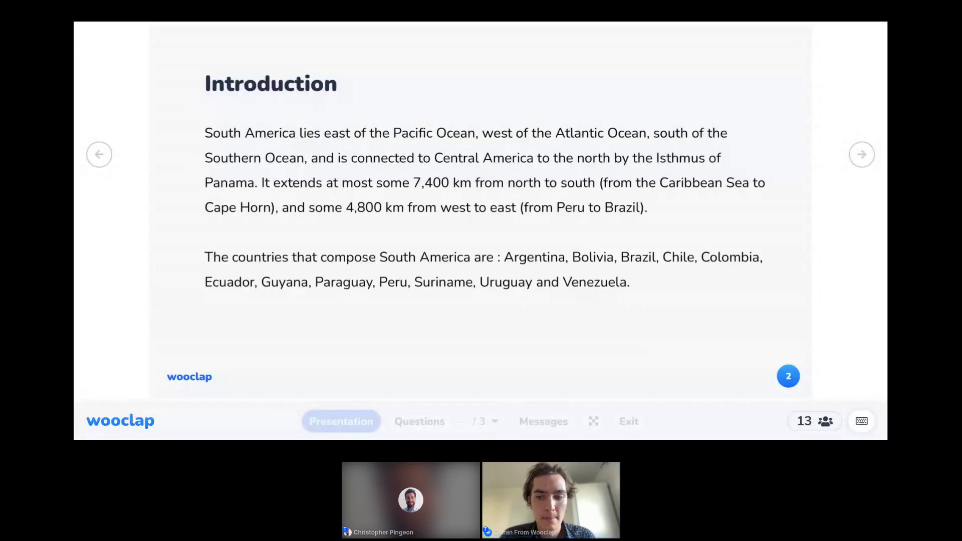
pyautogui.press('Right')
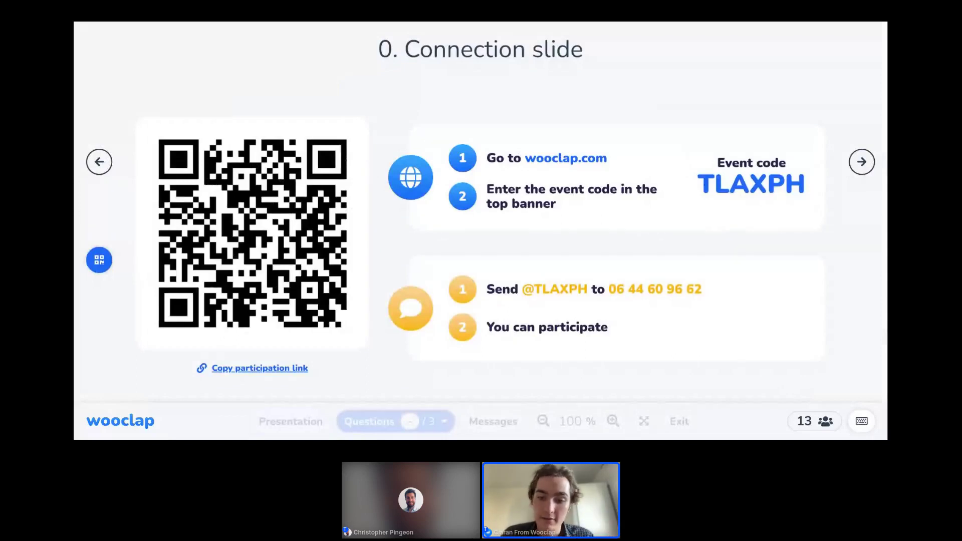
pyautogui.press('Right')
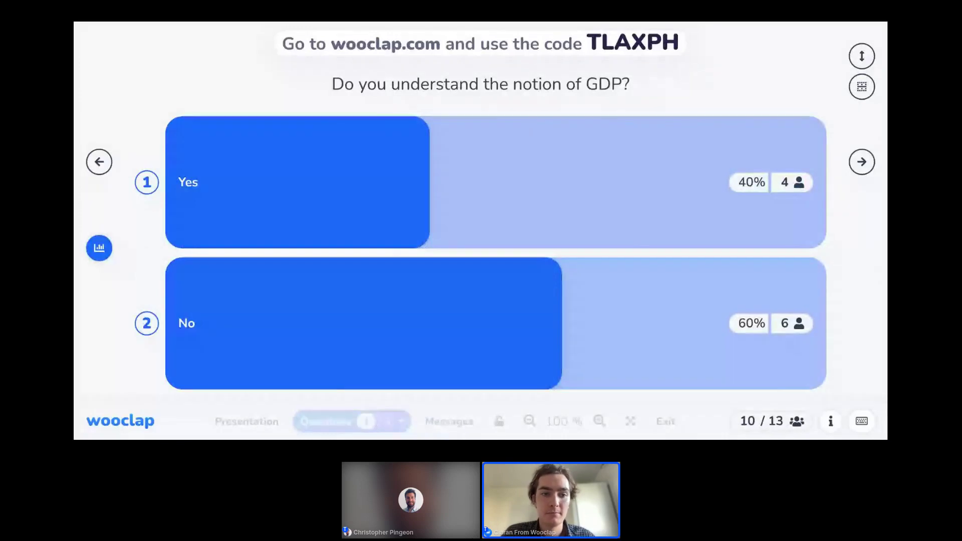
pyautogui.press('Right')
pyautogui.press('Right')
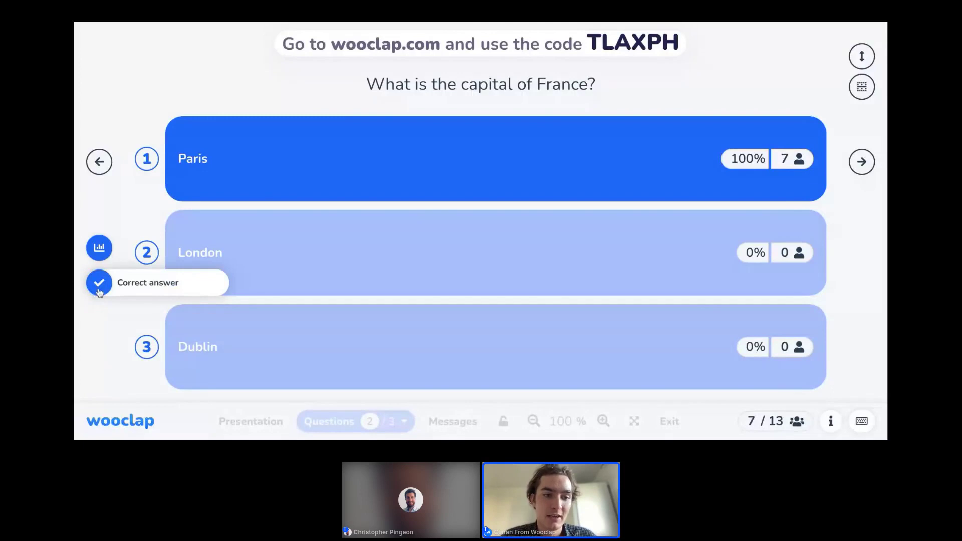
pyautogui.click(100, 283)
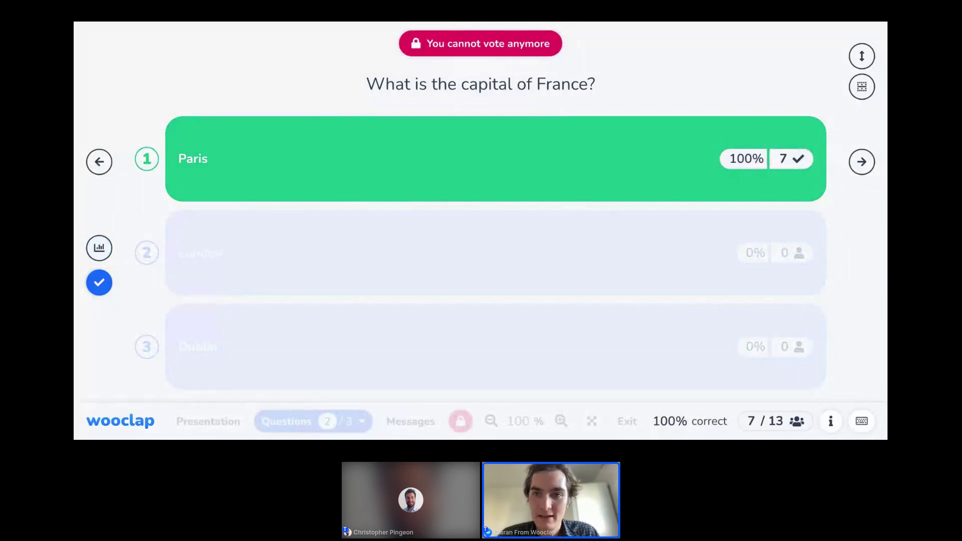
pyautogui.press('Escape')
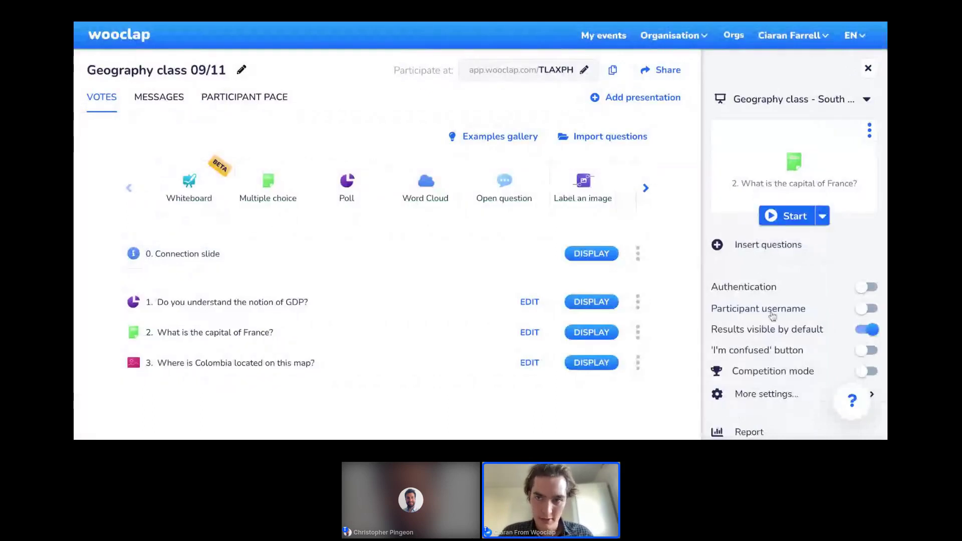
pyautogui.scroll(-3, 773, 318)
pyautogui.scroll(2, 773, 316)
pyautogui.scroll(1, 773, 315)
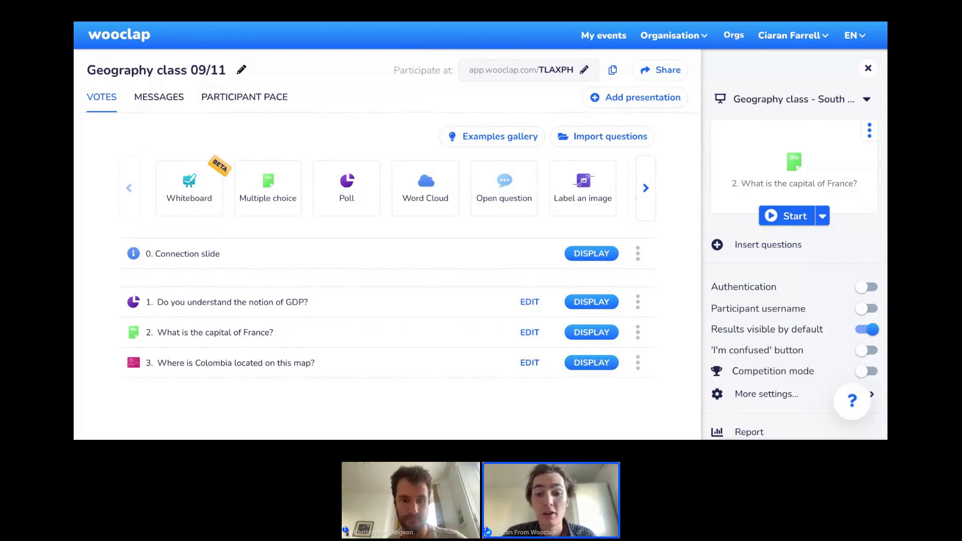
pyautogui.click(592, 248)
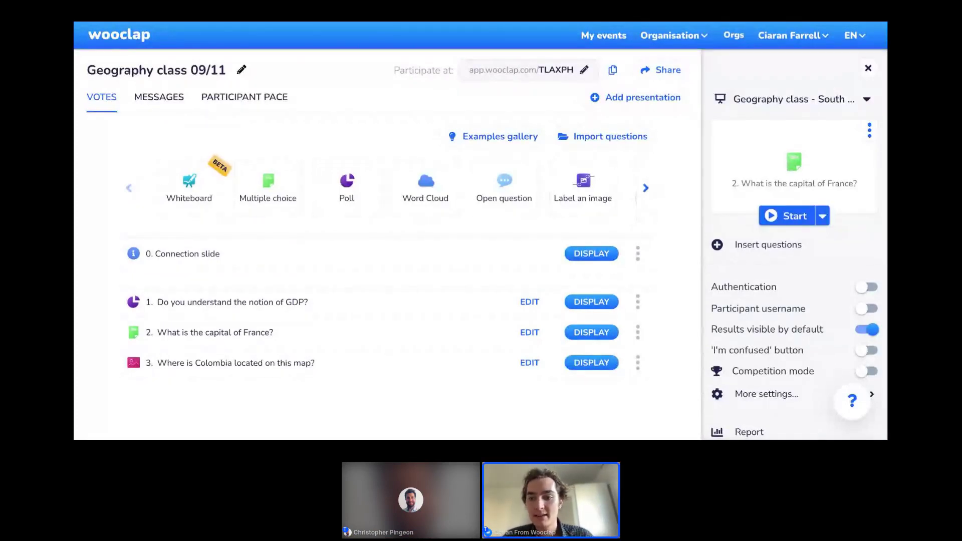
pyautogui.scroll(-1, 807, 296)
pyautogui.scroll(1, 802, 294)
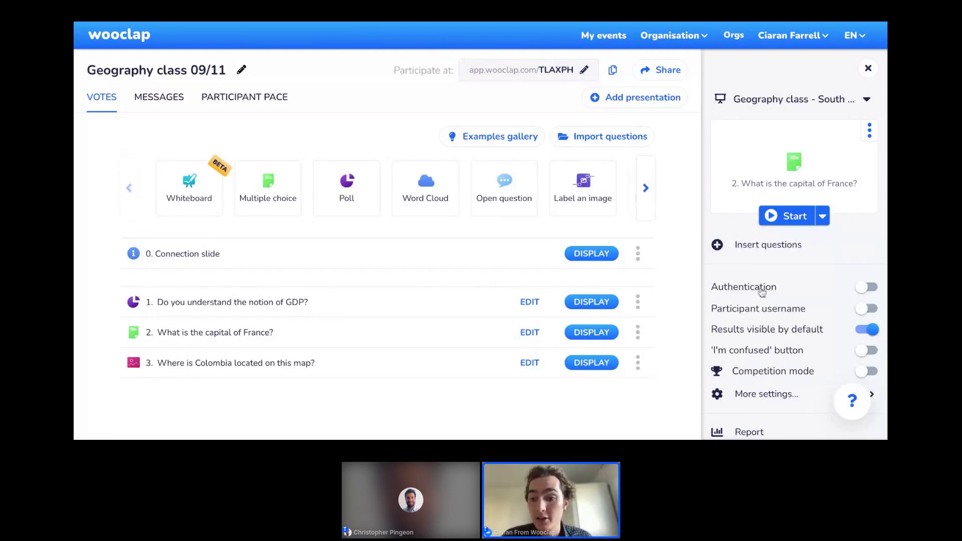
# Step: Toggle the Authentication setting several times, ending with participant login no longer required
pyautogui.click(863, 288)
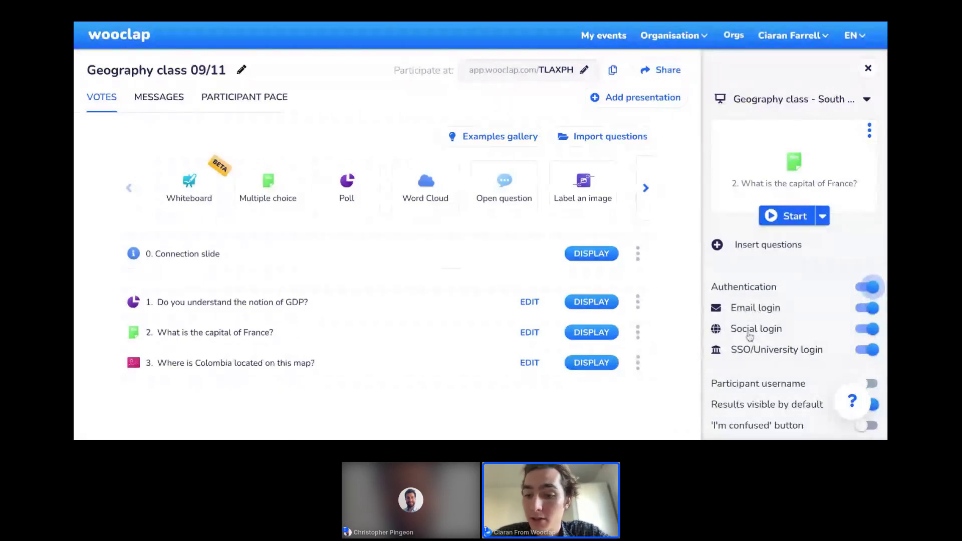
pyautogui.moveTo(868, 326)
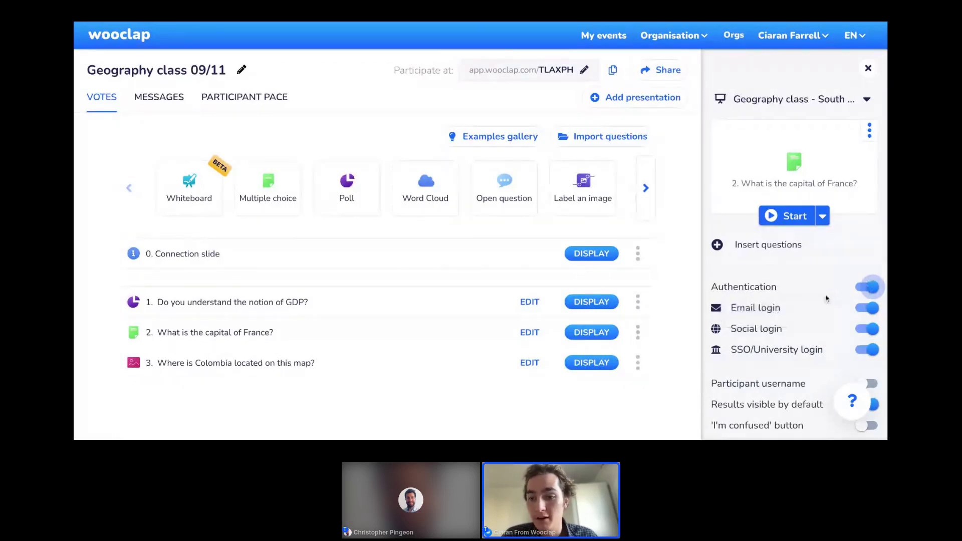
pyautogui.click(859, 289)
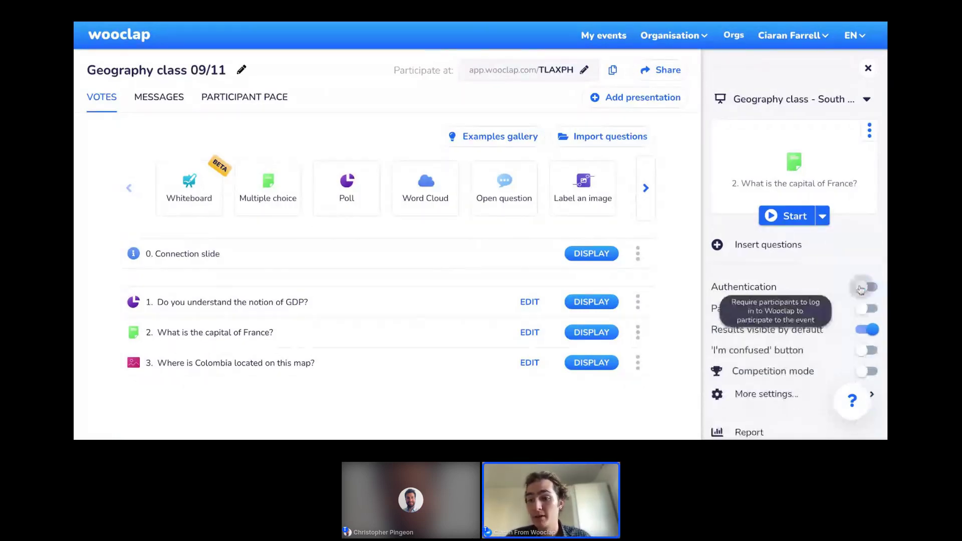
pyautogui.click(862, 288)
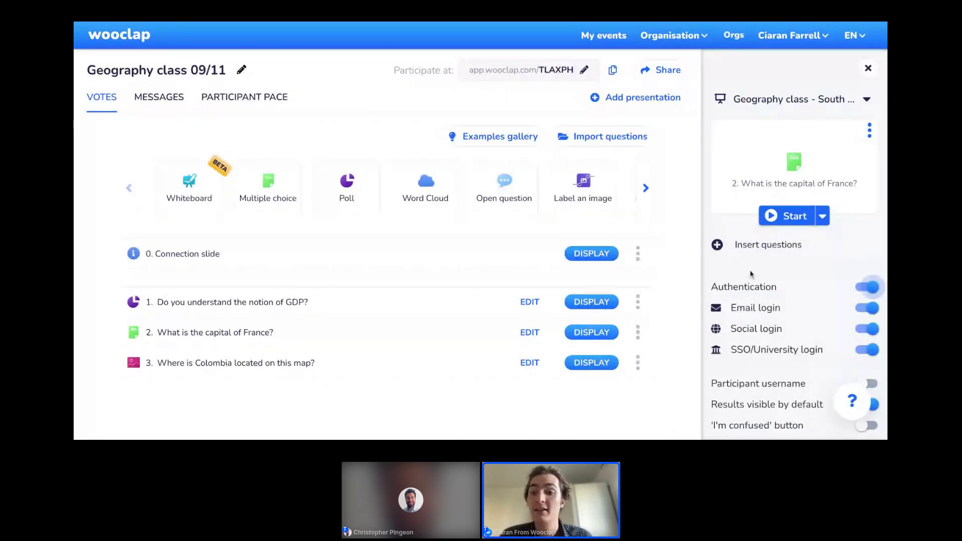
pyautogui.click(867, 289)
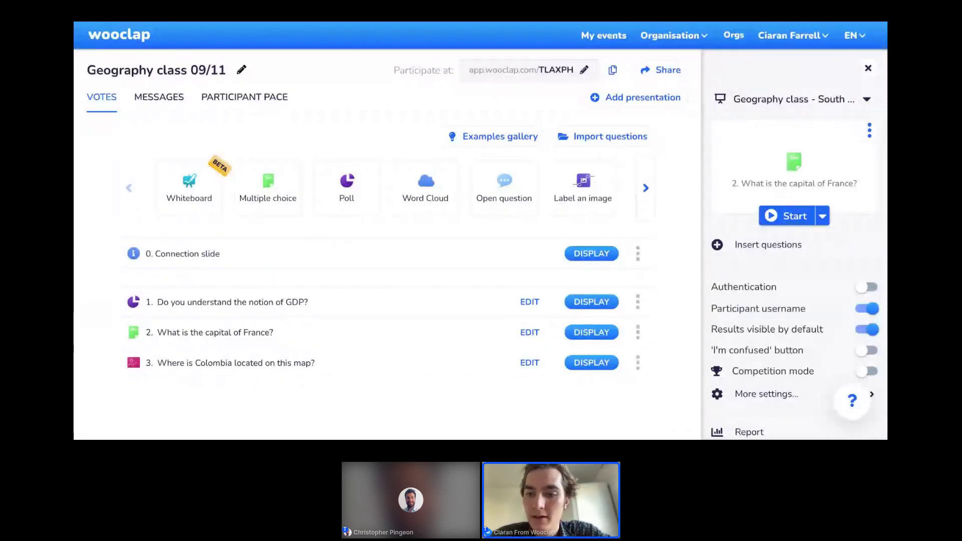
# Step: Switch off the 'Results visible by default' toggle in the settings panel
pyautogui.scroll(-2, 797, 345)
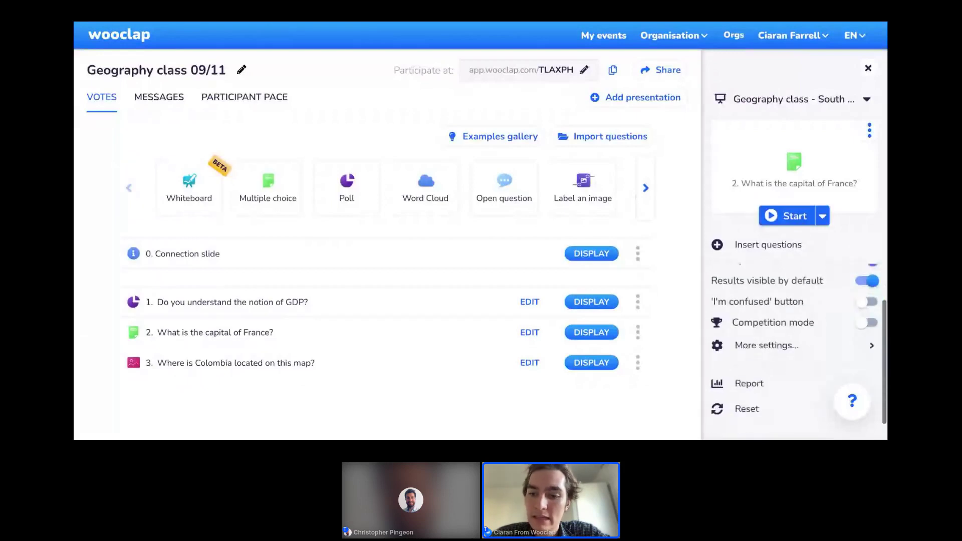
pyautogui.scroll(-1, 797, 346)
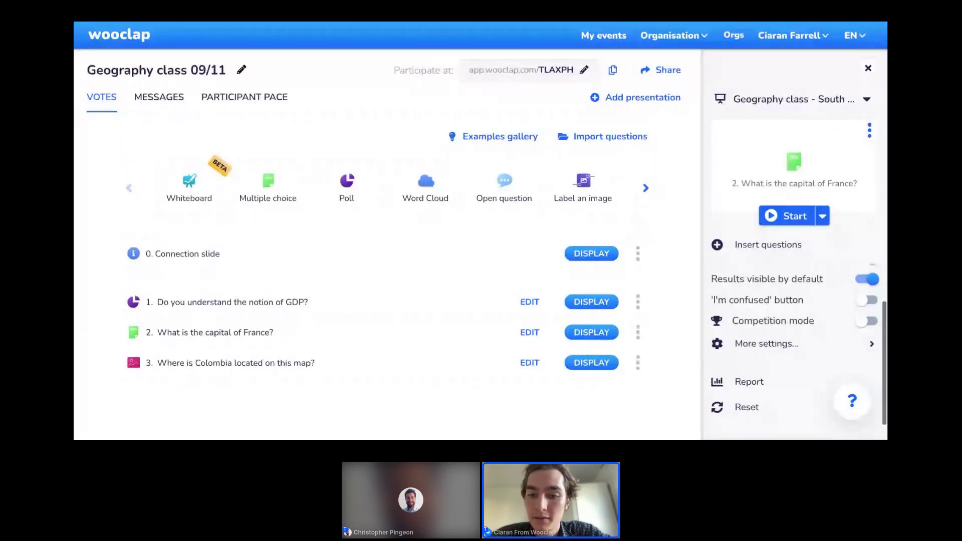
pyautogui.scroll(2, 771, 325)
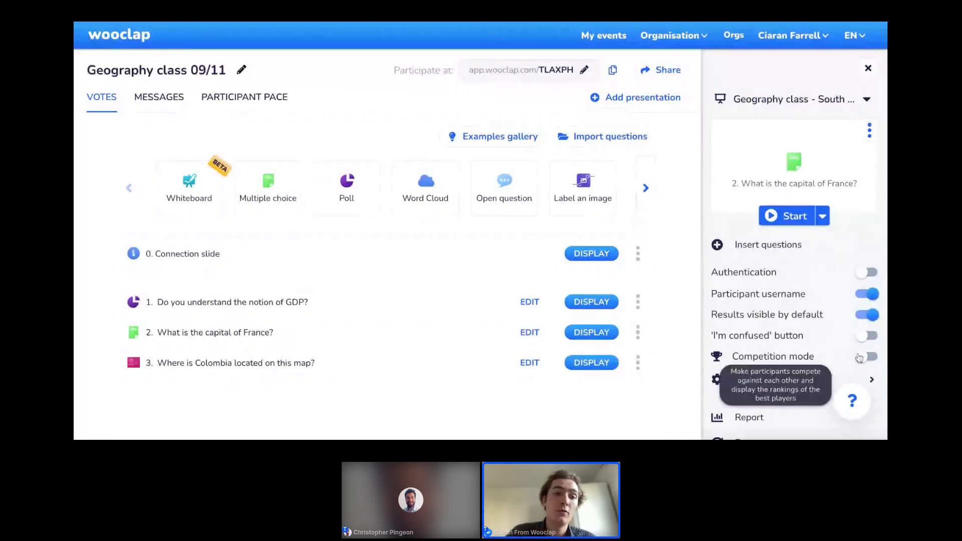
pyautogui.click(872, 315)
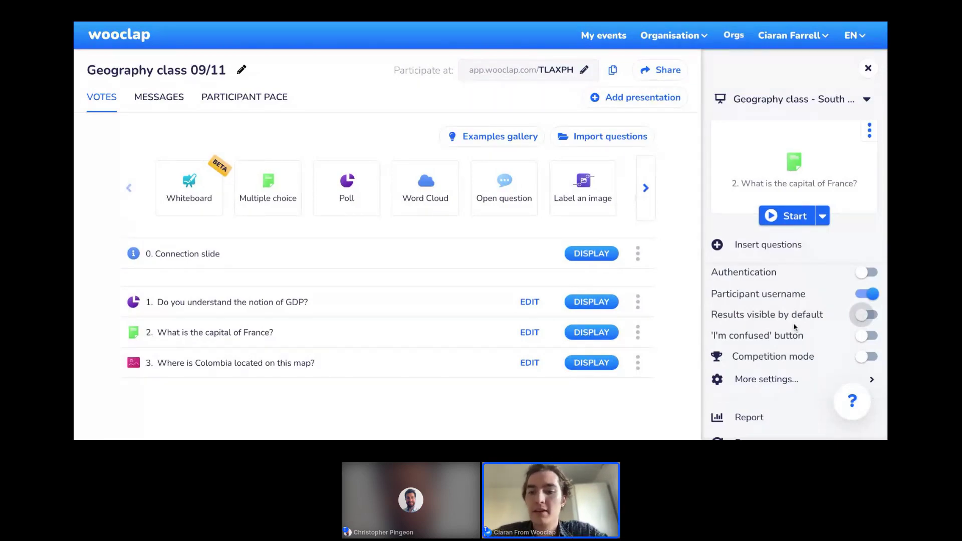
# Step: Switch on the 'I'm confused' button toggle in the event settings panel
pyautogui.click(758, 343)
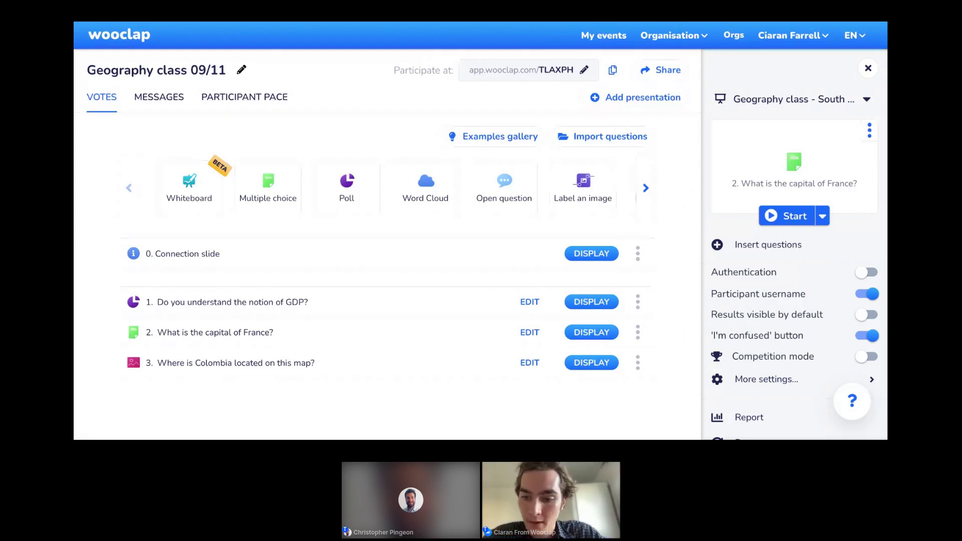
pyautogui.scroll(-2, 793, 323)
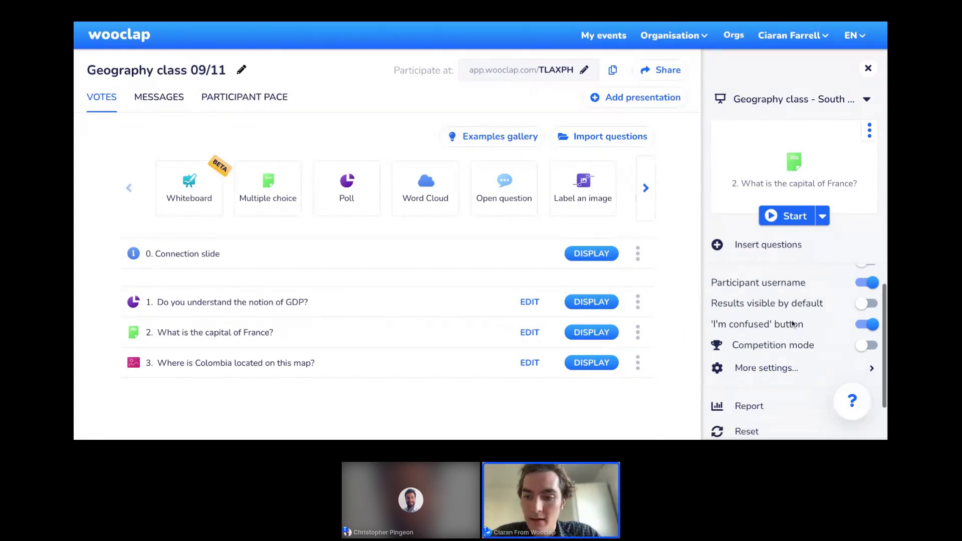
pyautogui.scroll(-2, 793, 323)
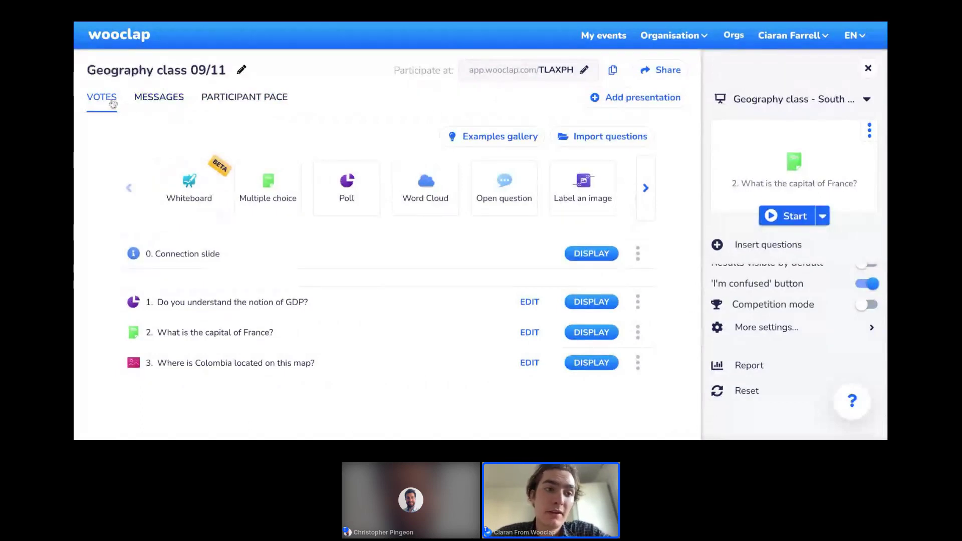
# Step: Activate the message wall with Allow likes and Allow images on, then return to VOTES
pyautogui.click(159, 100)
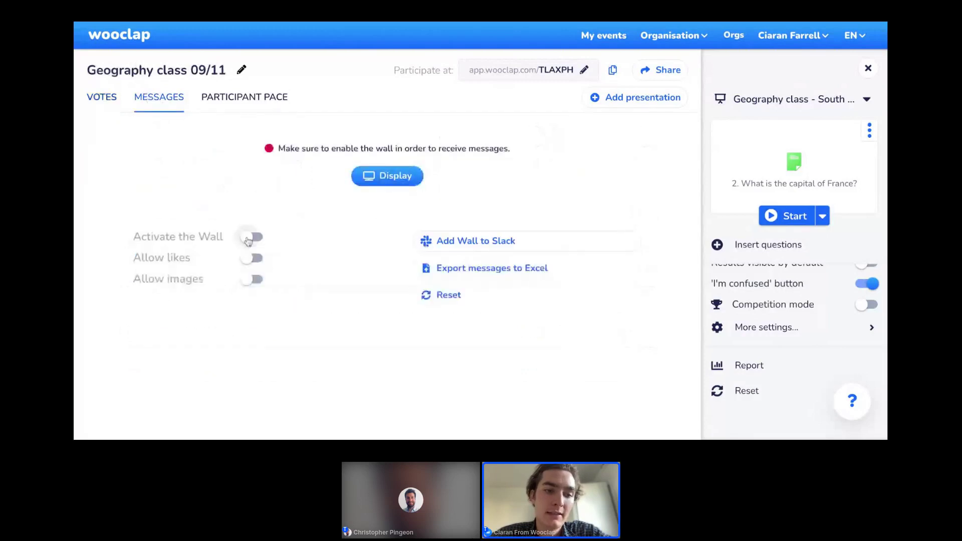
pyautogui.click(251, 237)
pyautogui.click(248, 259)
pyautogui.click(250, 282)
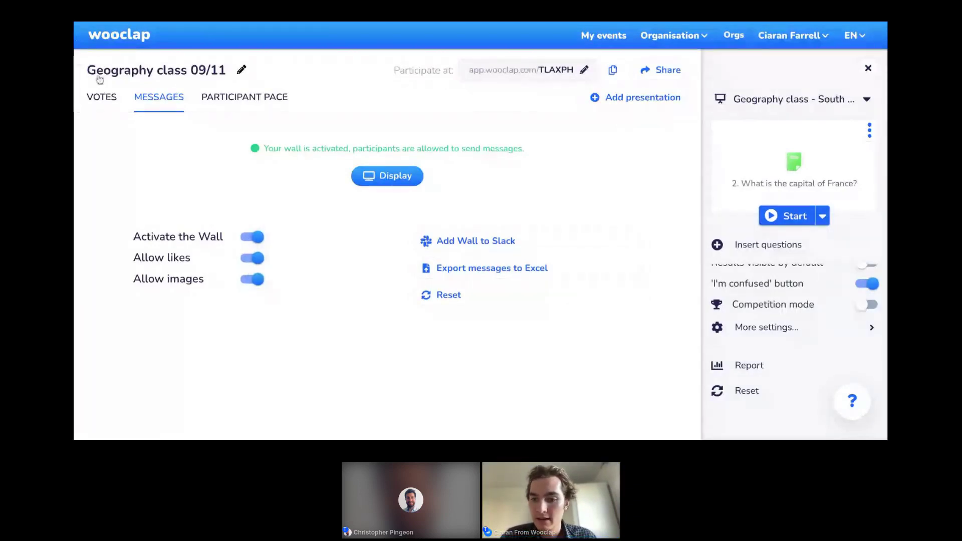
pyautogui.click(102, 97)
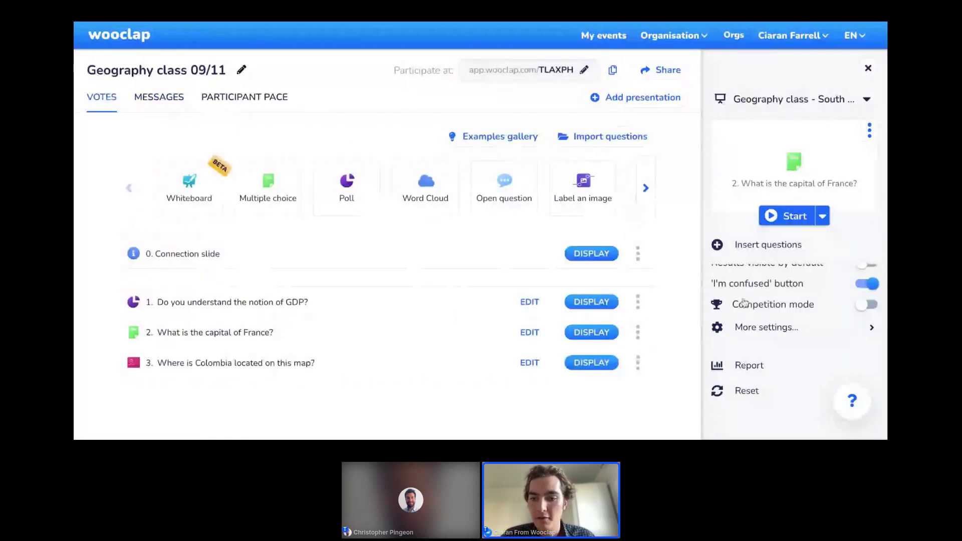
# Step: Switch on the Competition mode toggle in the event settings panel
pyautogui.scroll(1, 744, 303)
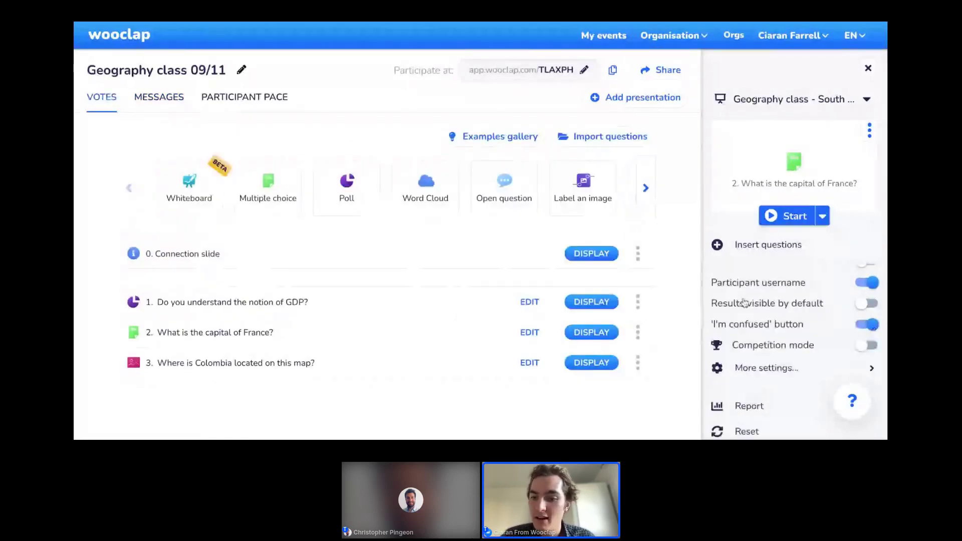
pyautogui.scroll(-1, 745, 311)
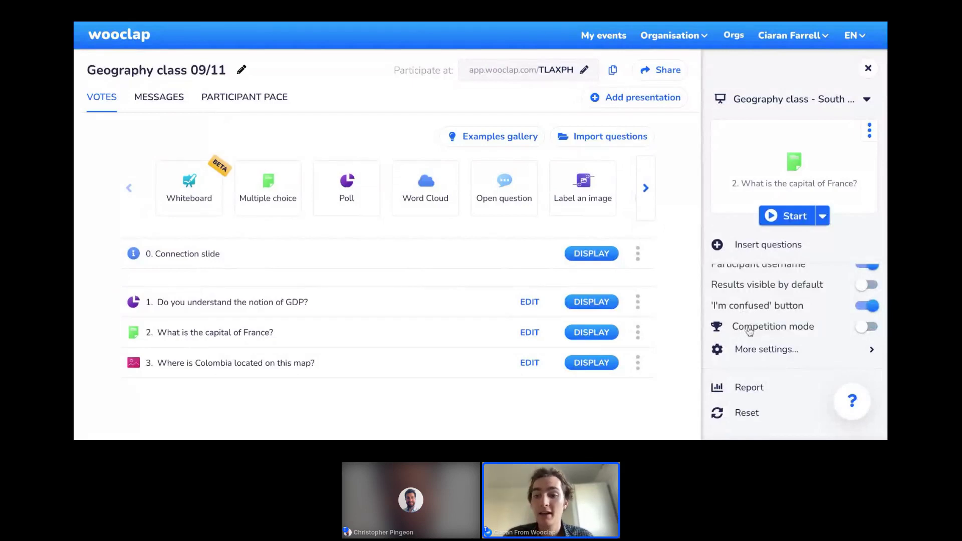
pyautogui.click(750, 331)
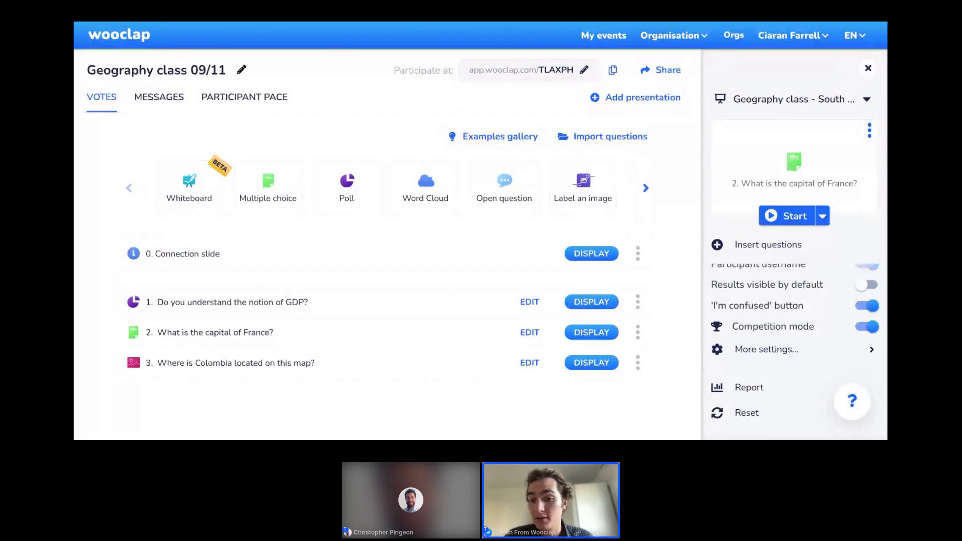
pyautogui.scroll(1, 749, 291)
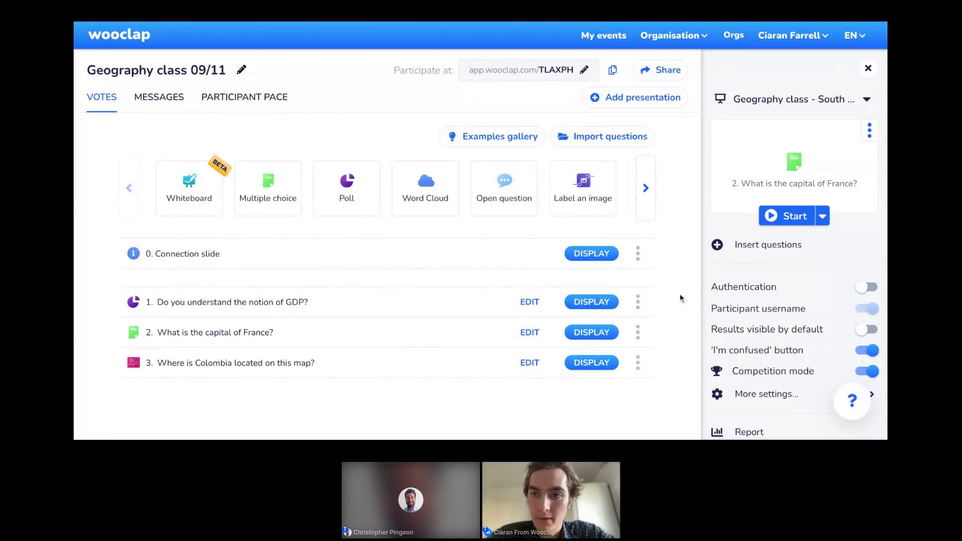
pyautogui.scroll(-1, 767, 315)
pyautogui.scroll(-2, 767, 316)
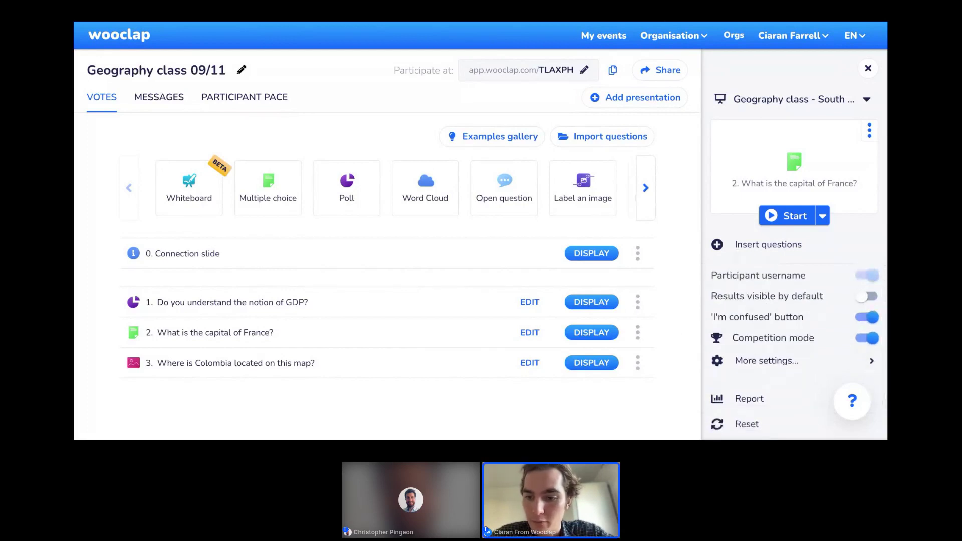
pyautogui.click(779, 212)
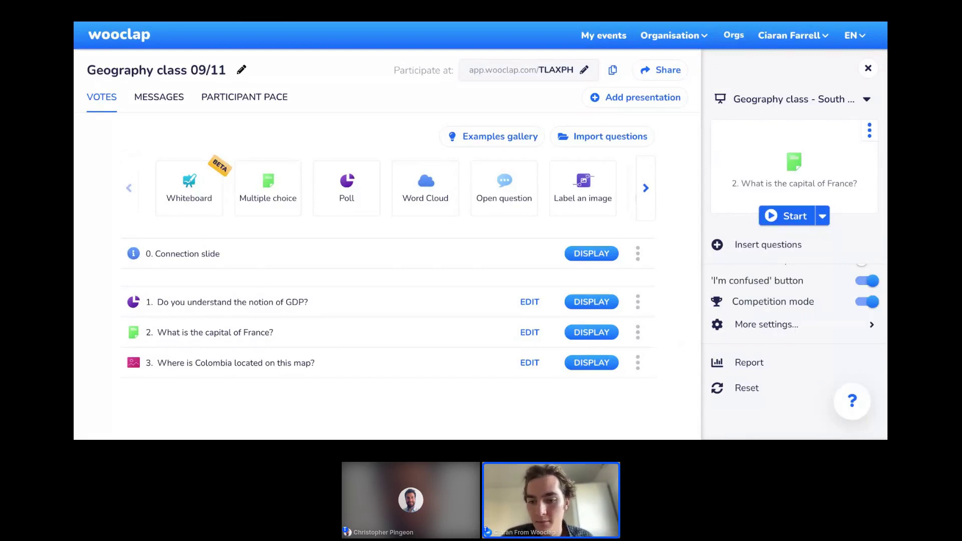
# Step: Reset all the event's results and confirm in the 'Reset results?' dialog
pyautogui.click(748, 388)
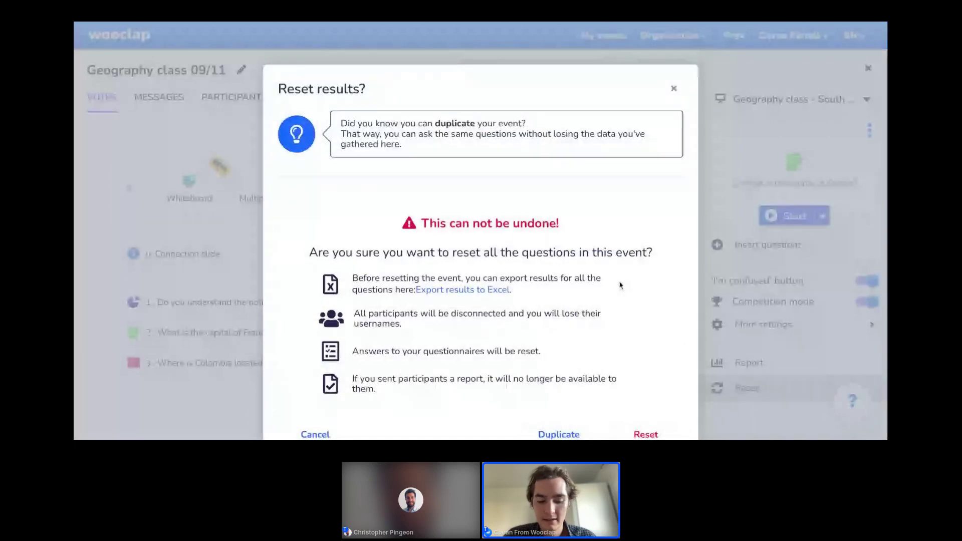
pyautogui.scroll(-2, 620, 286)
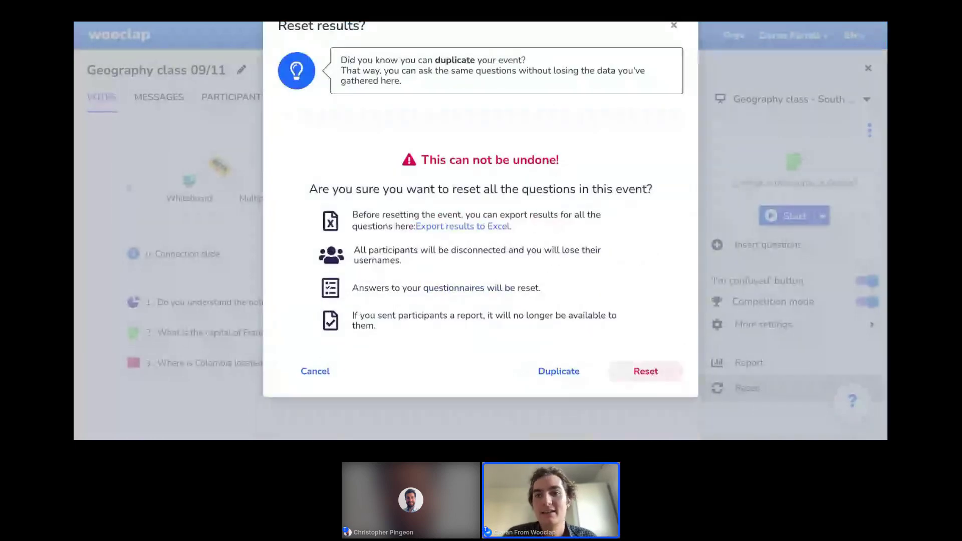
pyautogui.click(645, 371)
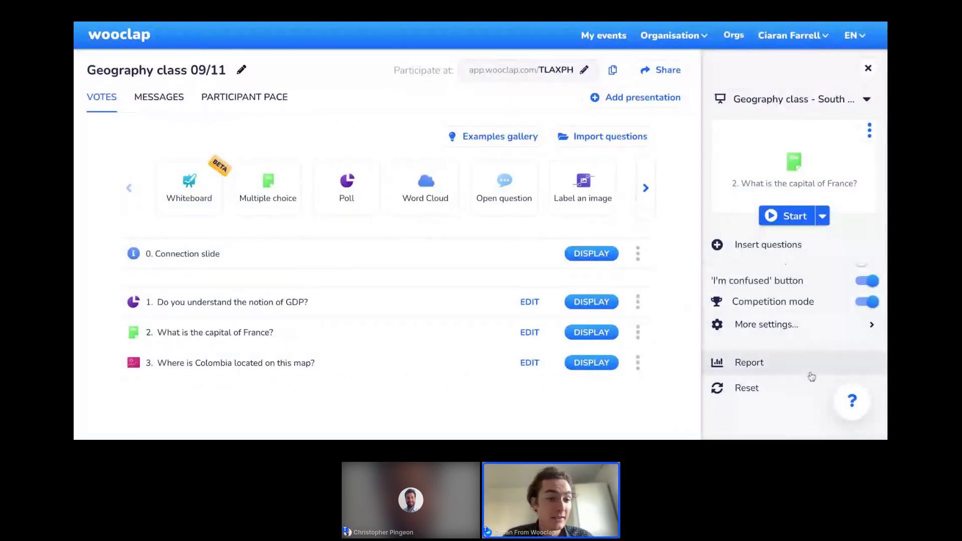
# Step: Drag the GDP question below Colombia, then display the connection slide full screen
pyautogui.scroll(2, 813, 361)
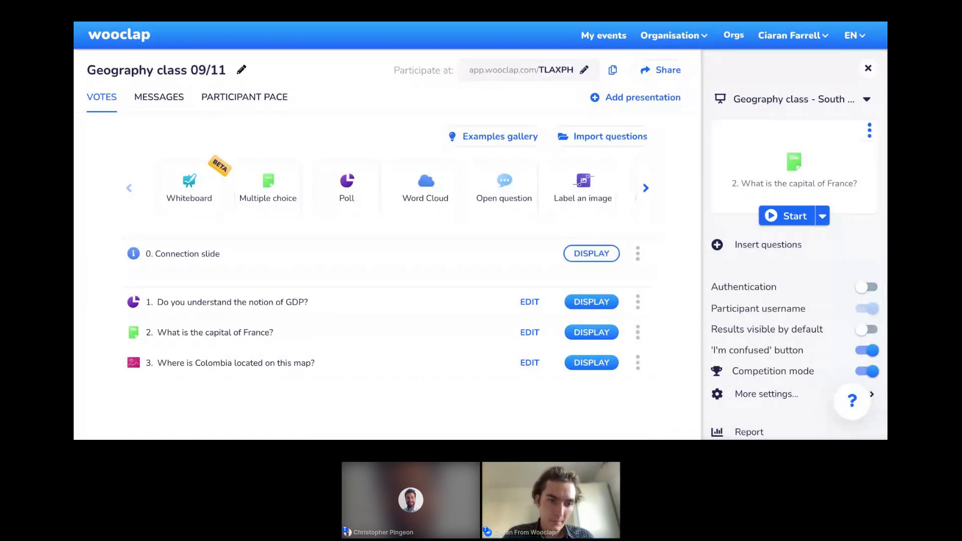
pyautogui.moveTo(261, 335); pyautogui.dragTo(232, 366)
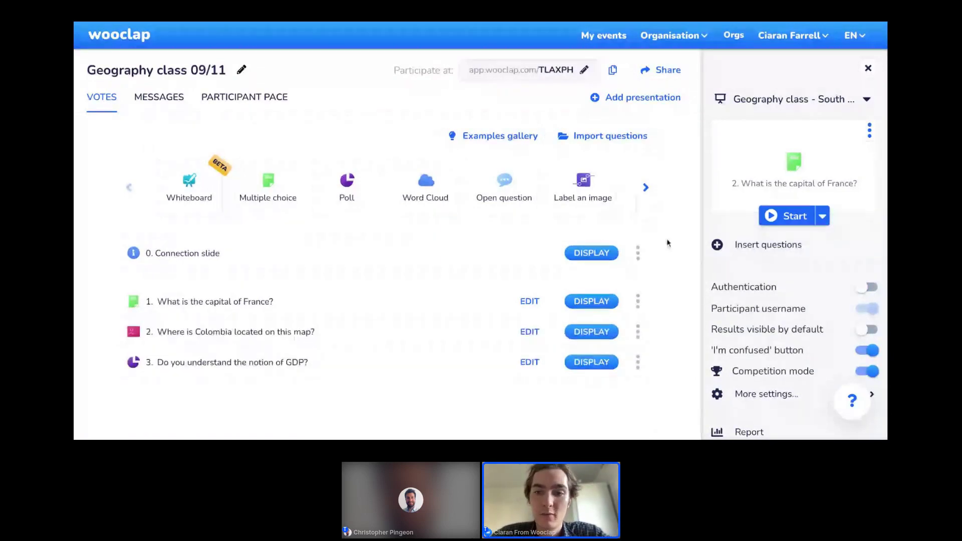
pyautogui.click(594, 253)
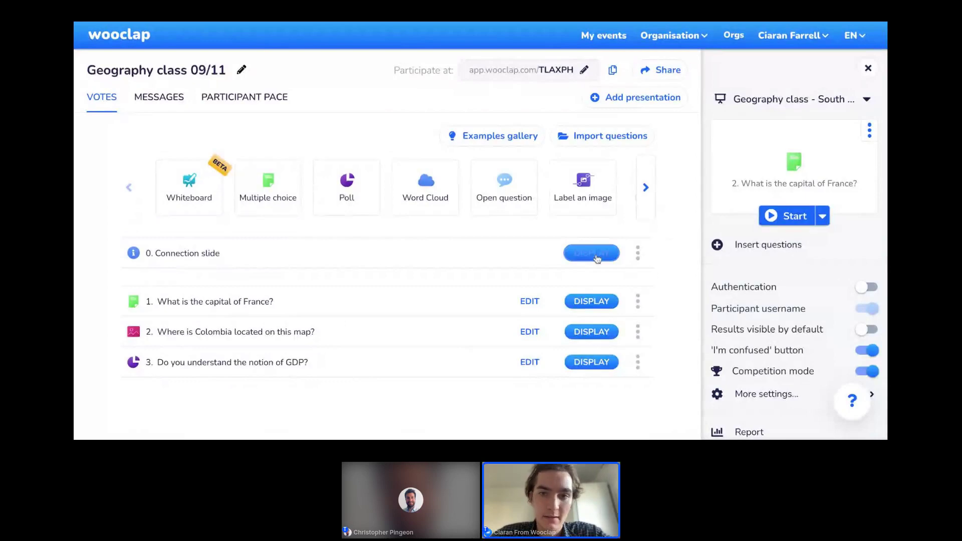
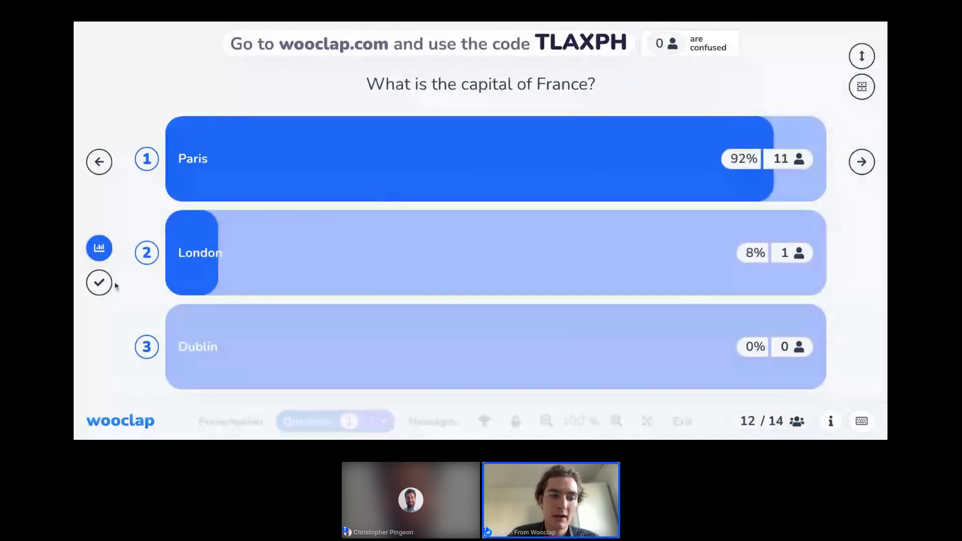
# Step: Reveal Paris as the correct answer, then move to the Colombia map question
pyautogui.click(99, 283)
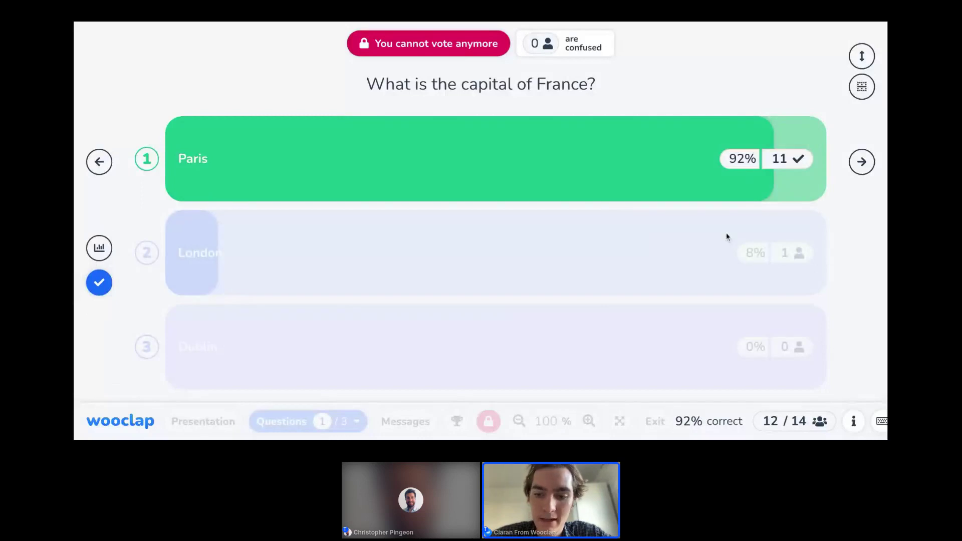
pyautogui.click(862, 162)
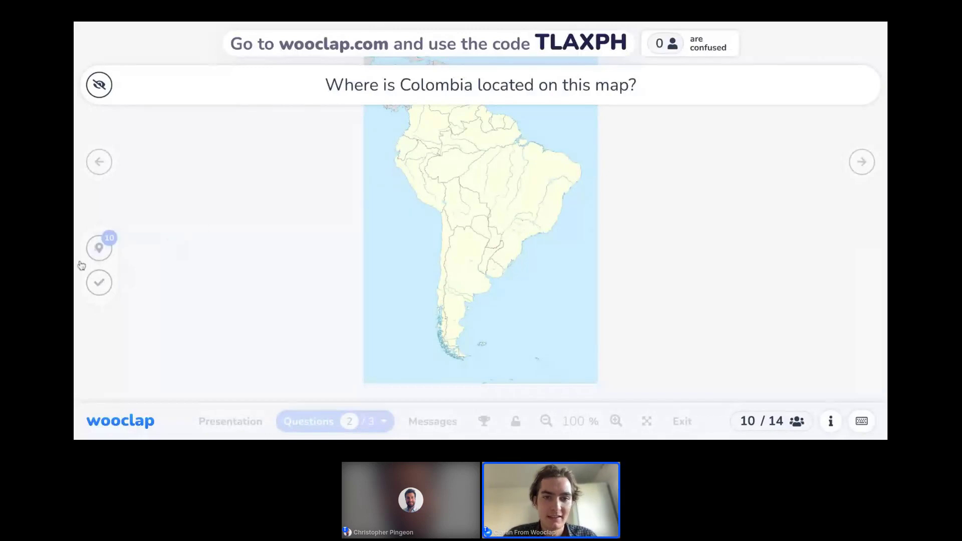
# Step: Show participants' pins on the map, reveal Colombia's correct area, and advance to the GDP question
pyautogui.click(105, 253)
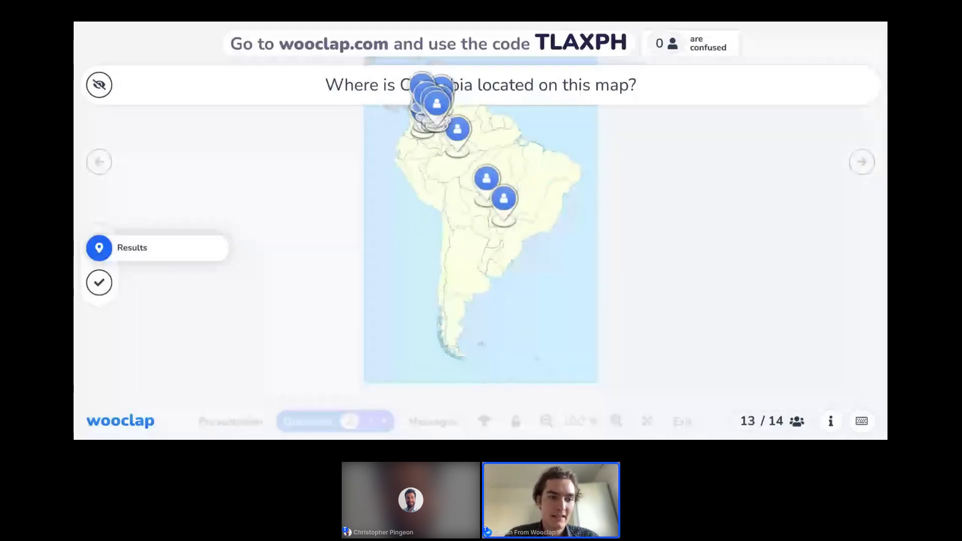
pyautogui.click(100, 282)
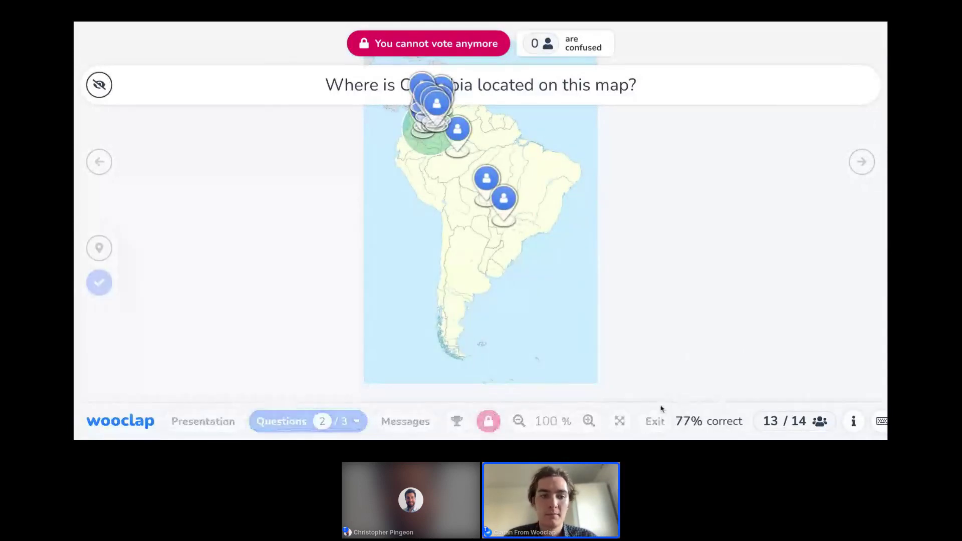
pyautogui.click(100, 282)
pyautogui.click(862, 162)
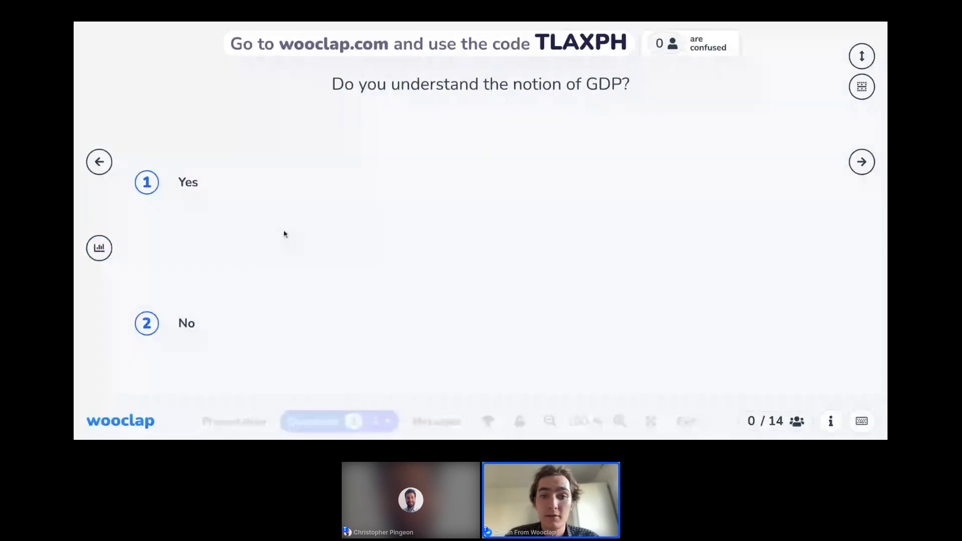
# Step: Display the GDP Yes/No results, then bring up the participant messages wall
pyautogui.click(99, 251)
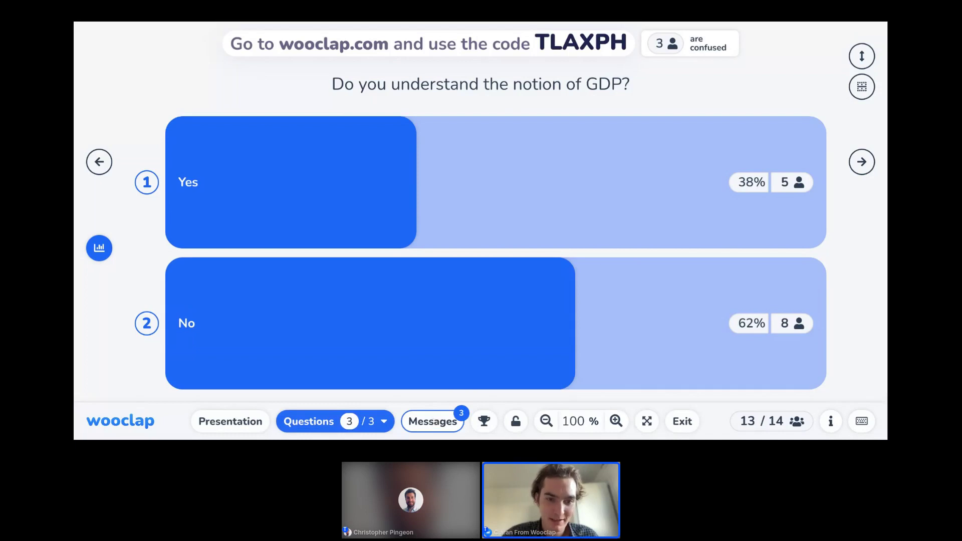
pyautogui.click(432, 422)
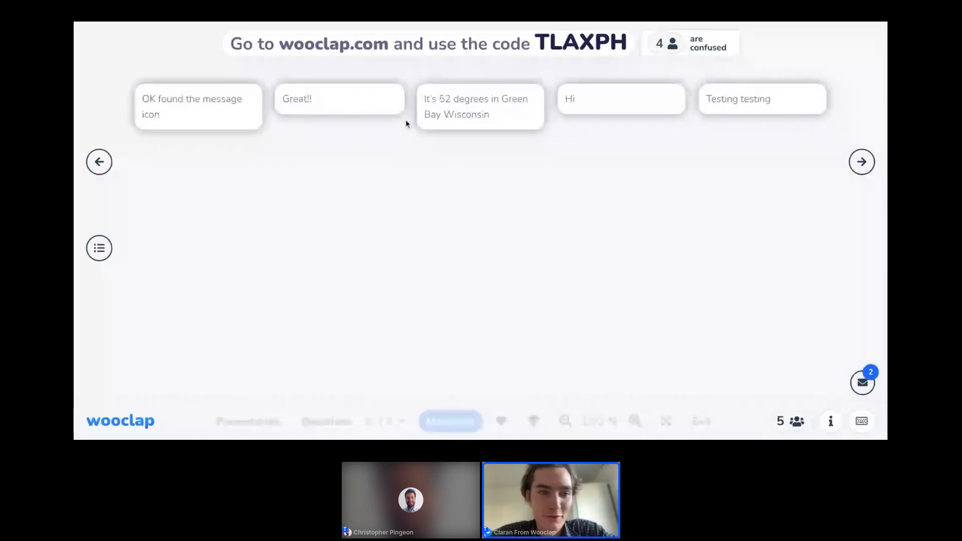
# Step: Enlarge the Green Bay Wisconsin message, close it, and return to question 3's GDP results
pyautogui.click(423, 120)
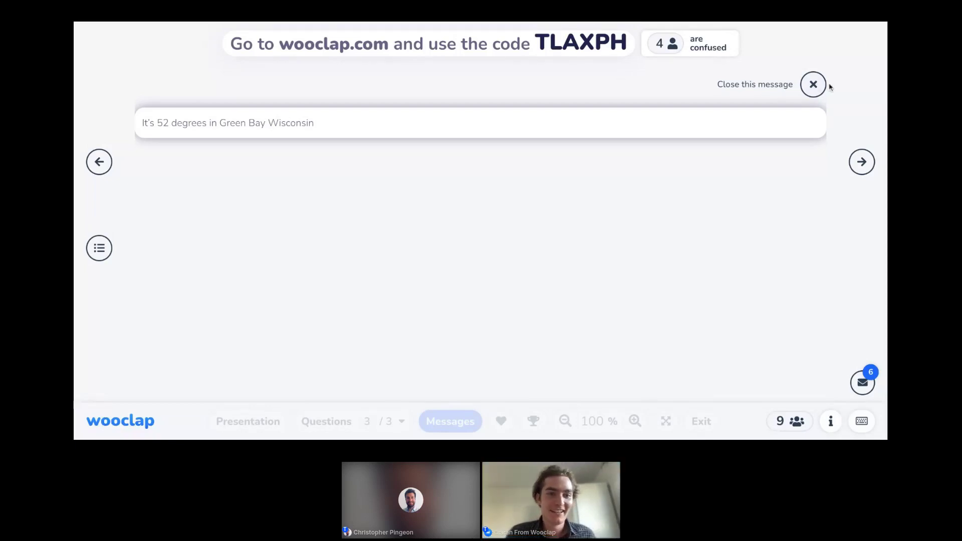
pyautogui.click(813, 85)
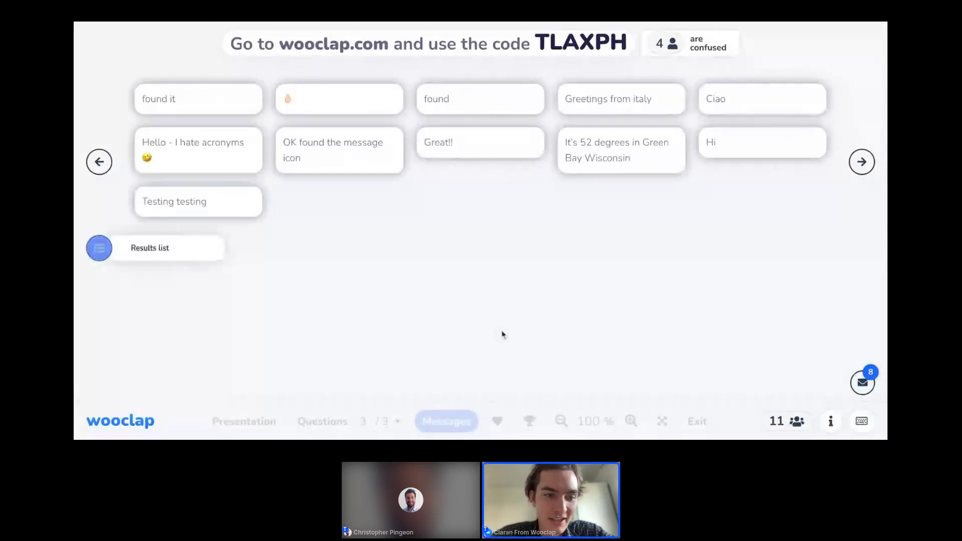
pyautogui.click(391, 424)
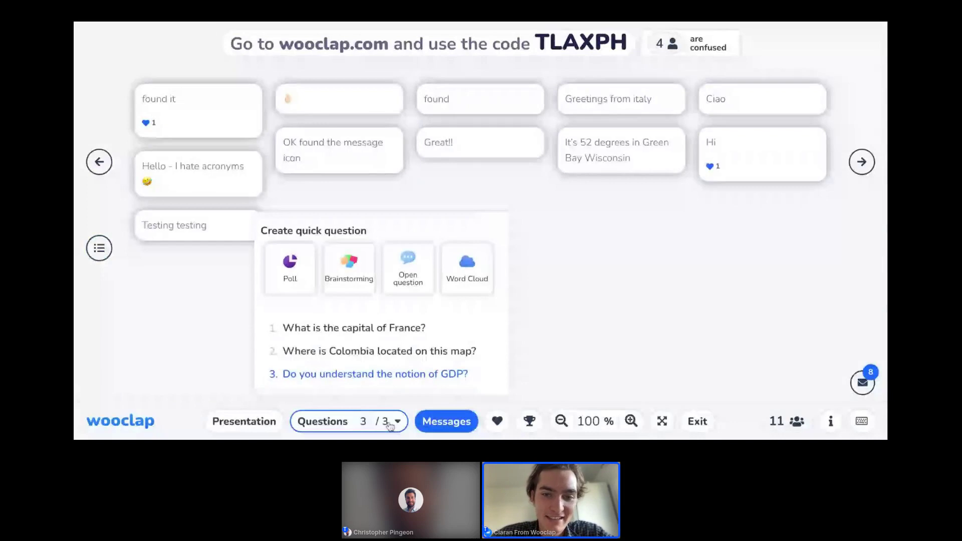
pyautogui.click(408, 374)
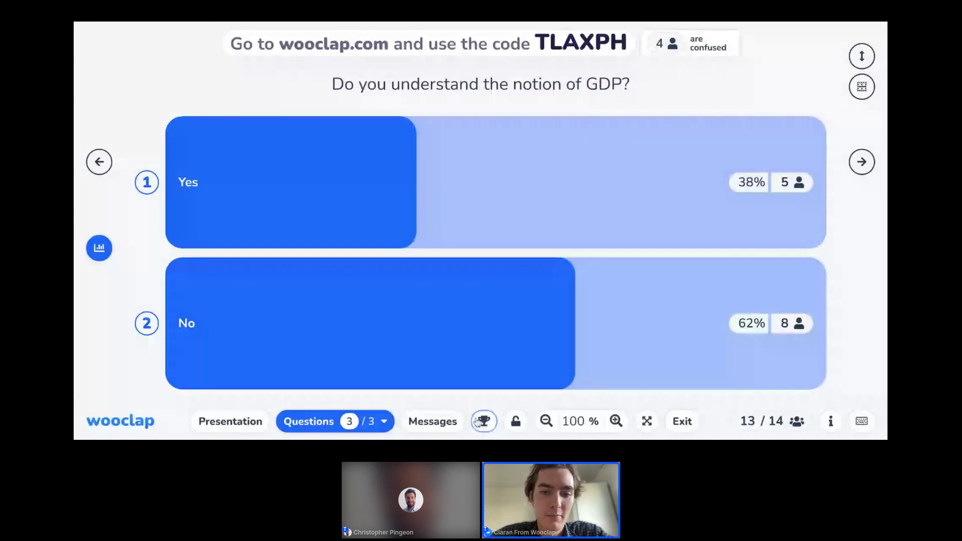
# Step: Show the leaderboard as top 5, top 10, then the top 3 podium, and exit the presentation
pyautogui.click(479, 423)
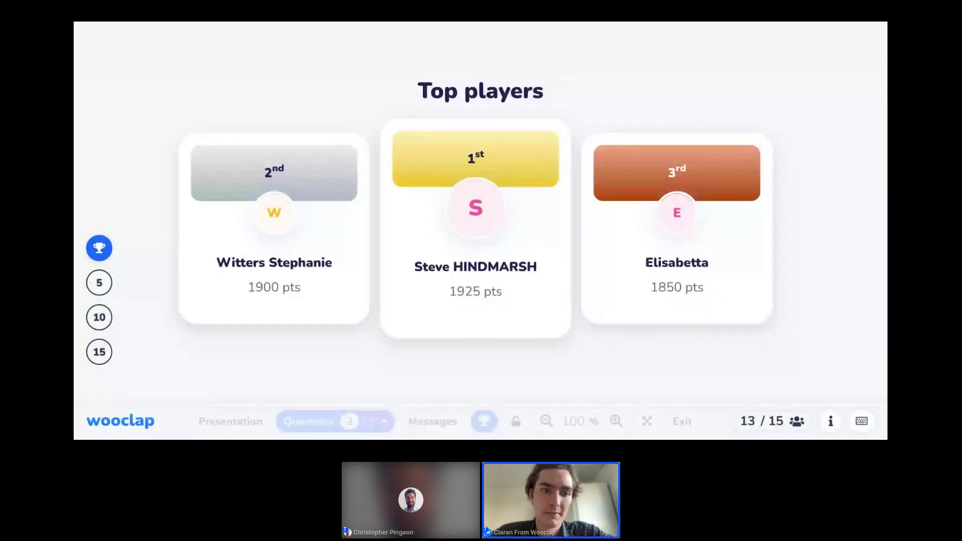
pyautogui.click(100, 282)
pyautogui.click(99, 317)
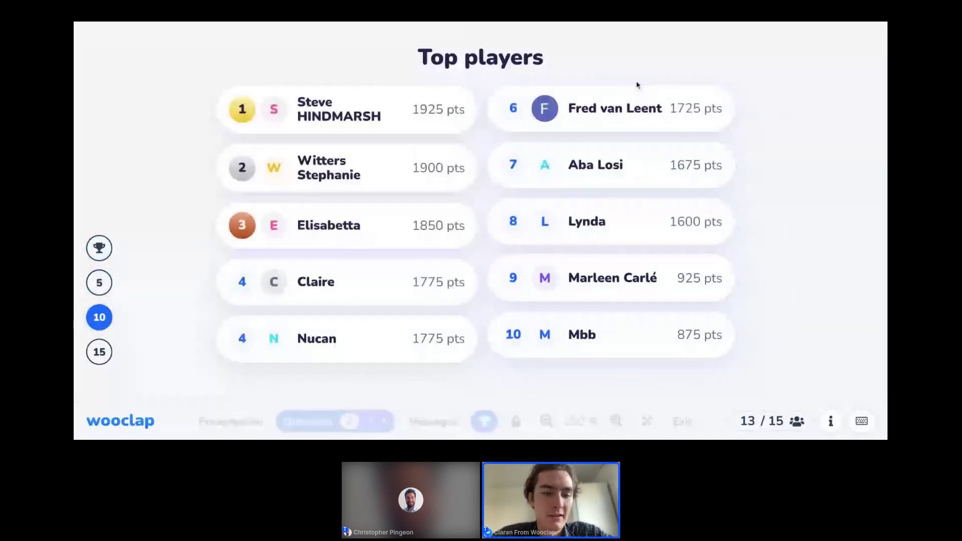
pyautogui.click(99, 247)
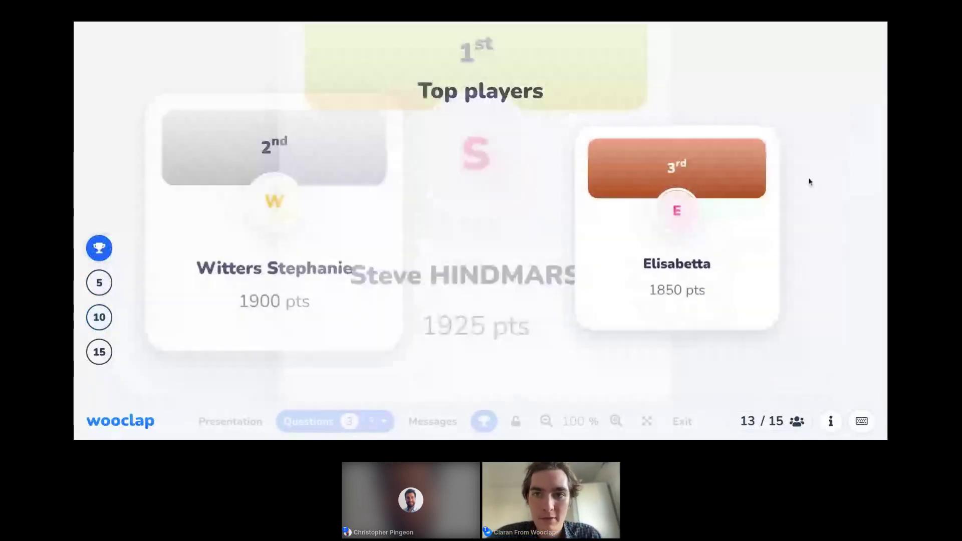
pyautogui.press('Escape')
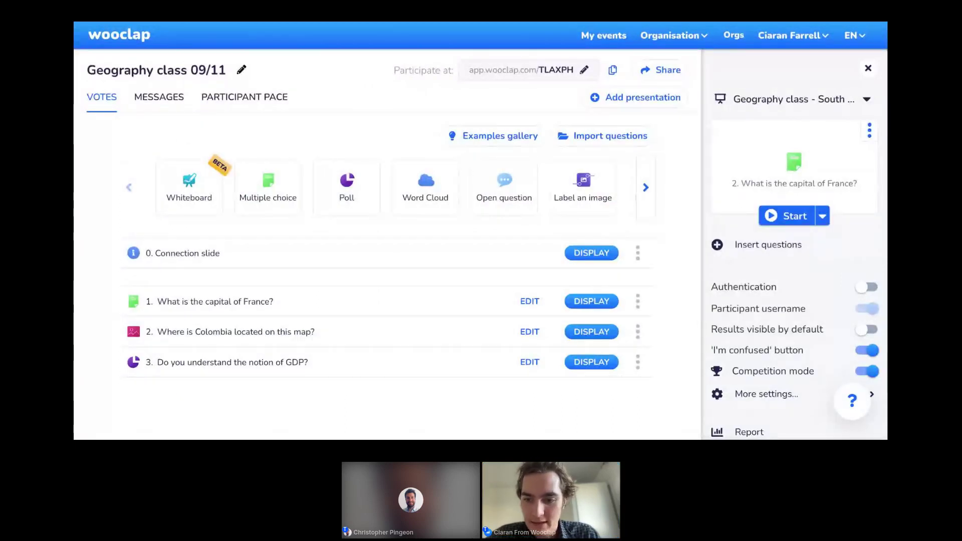
pyautogui.scroll(-2, 772, 340)
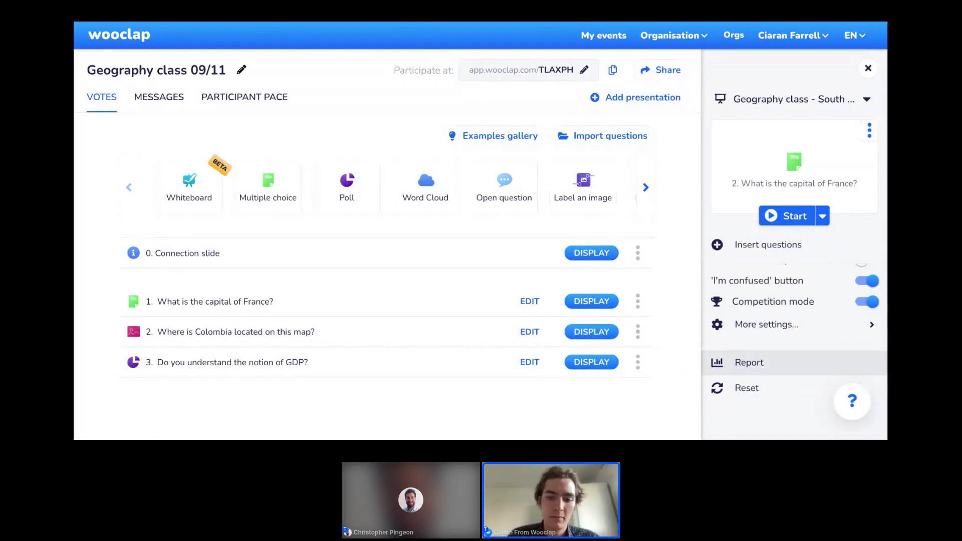
# Step: Open the event's Report and scroll through the results of all three questions
pyautogui.click(769, 367)
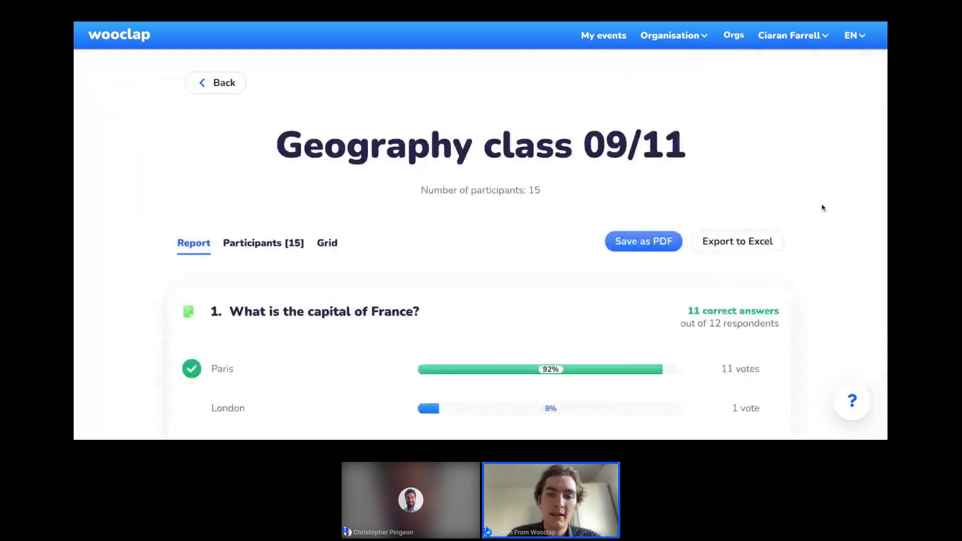
pyautogui.scroll(-1, 821, 204)
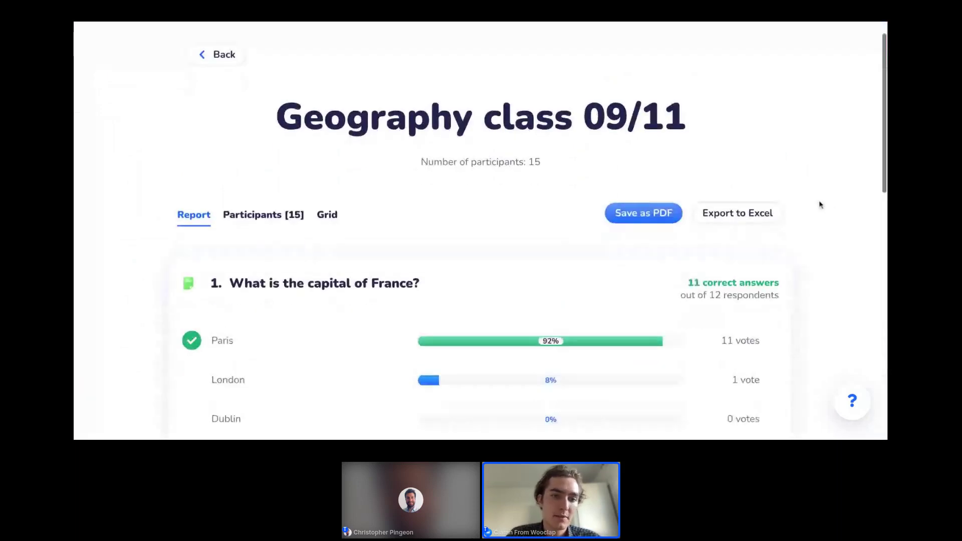
pyautogui.scroll(-2, 821, 205)
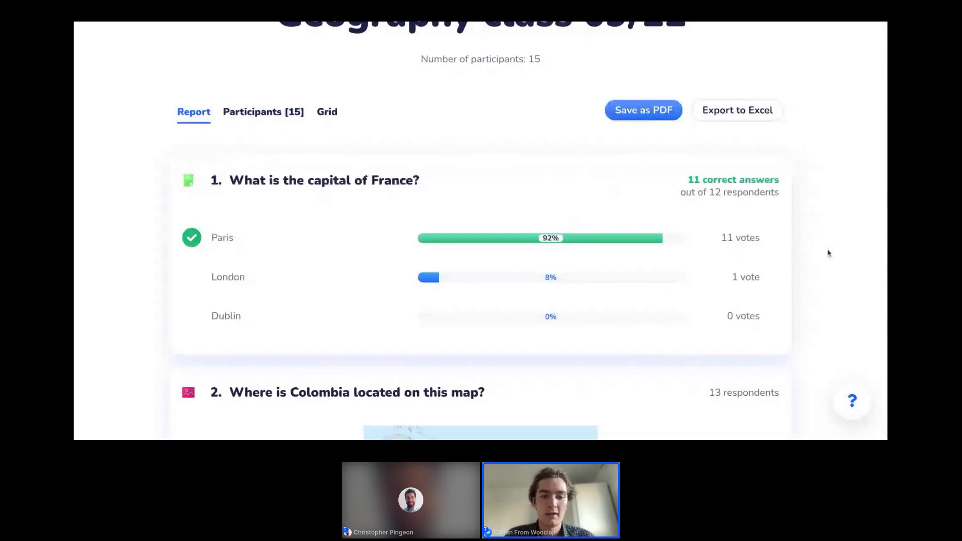
pyautogui.scroll(-5, 829, 253)
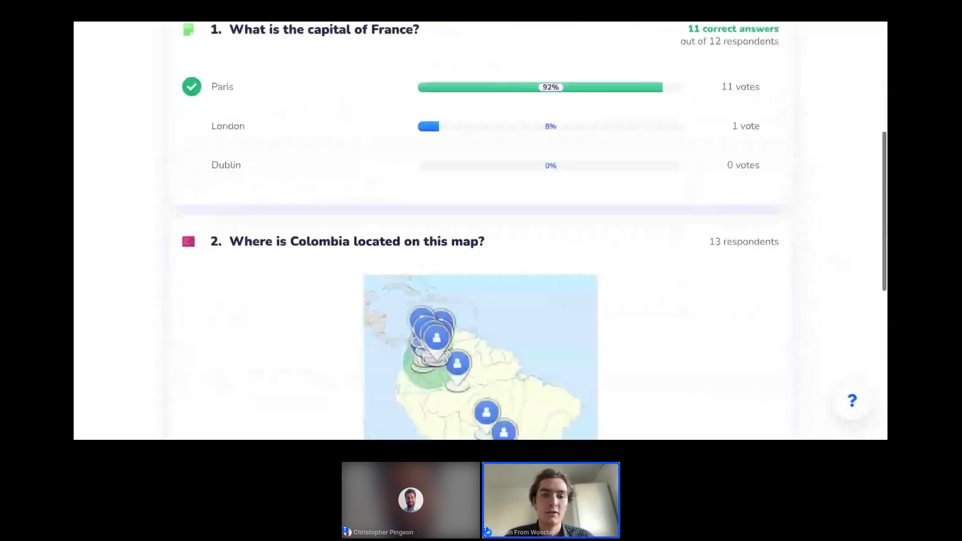
pyautogui.scroll(-6, 481, 231)
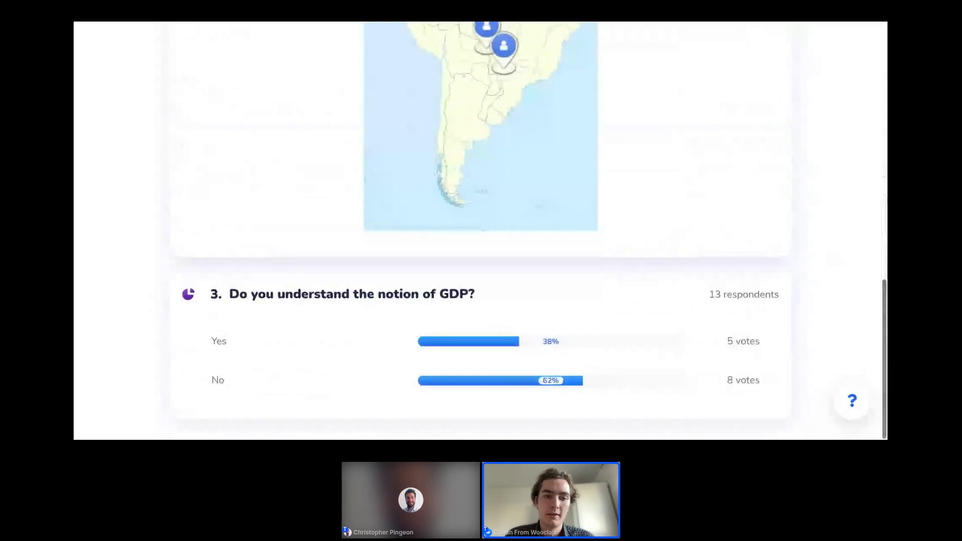
pyautogui.scroll(12, 481, 230)
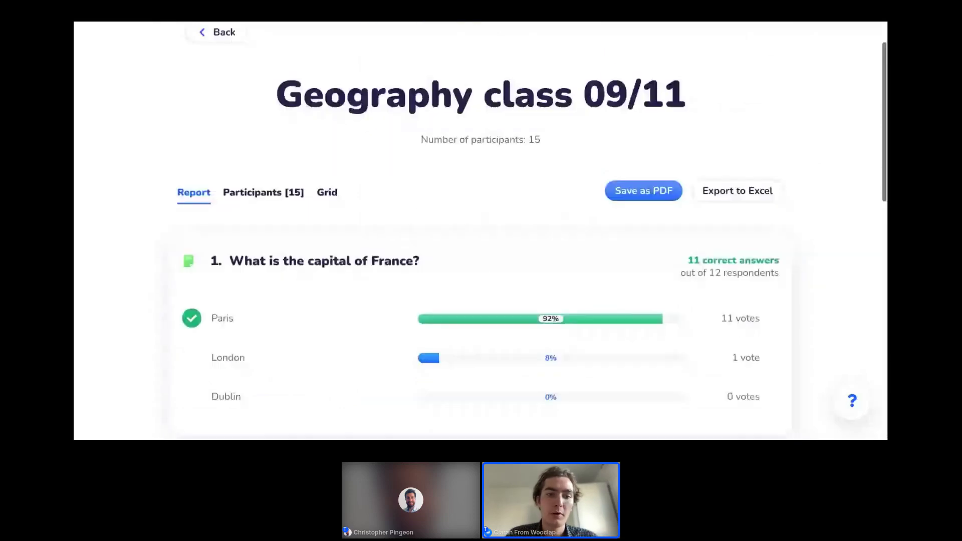
pyautogui.click(277, 198)
pyautogui.scroll(-2, 421, 198)
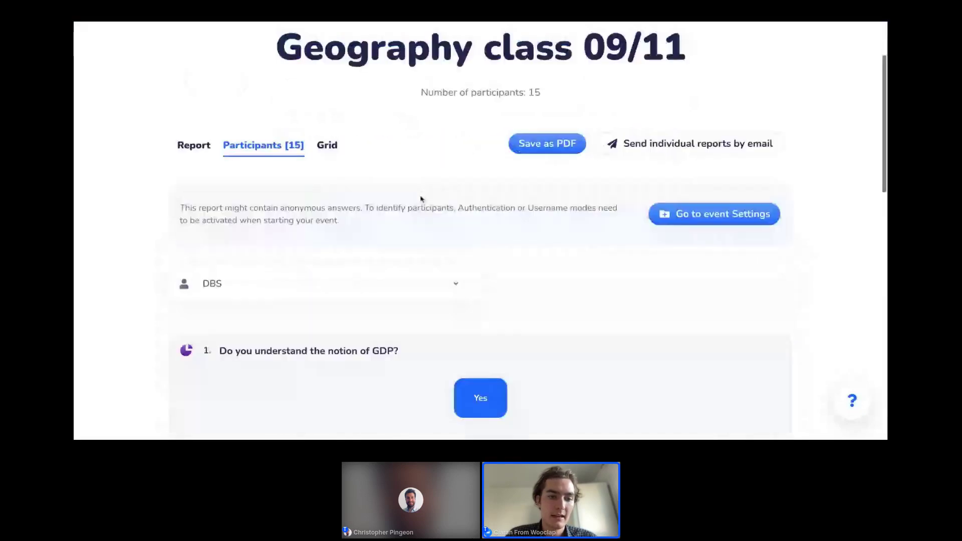
pyautogui.click(387, 283)
pyautogui.scroll(-5, 386, 282)
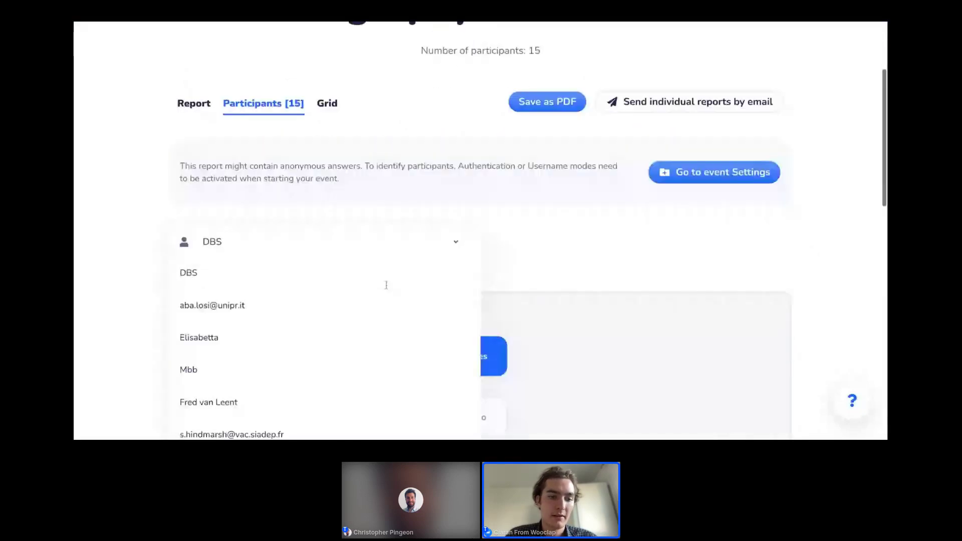
pyautogui.scroll(-2, 234, 326)
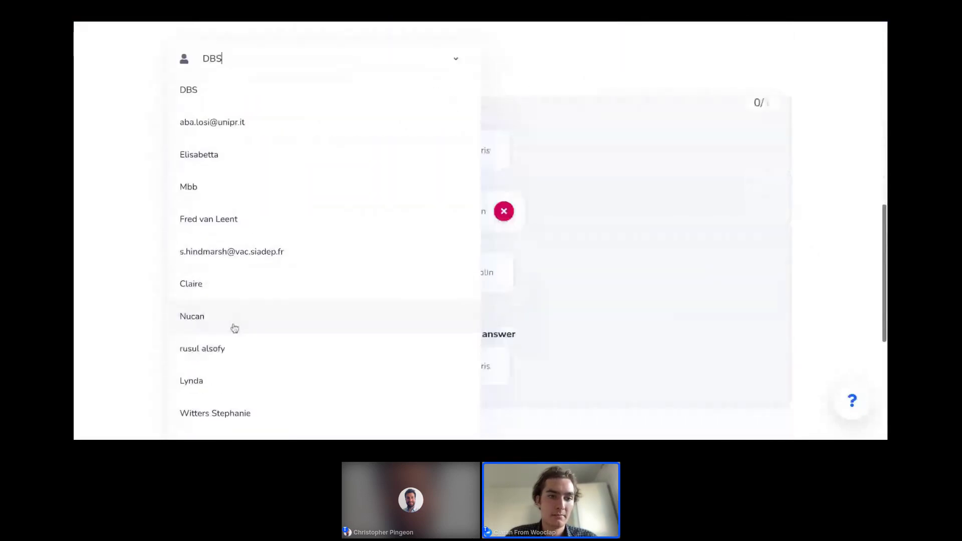
pyautogui.scroll(2, 234, 326)
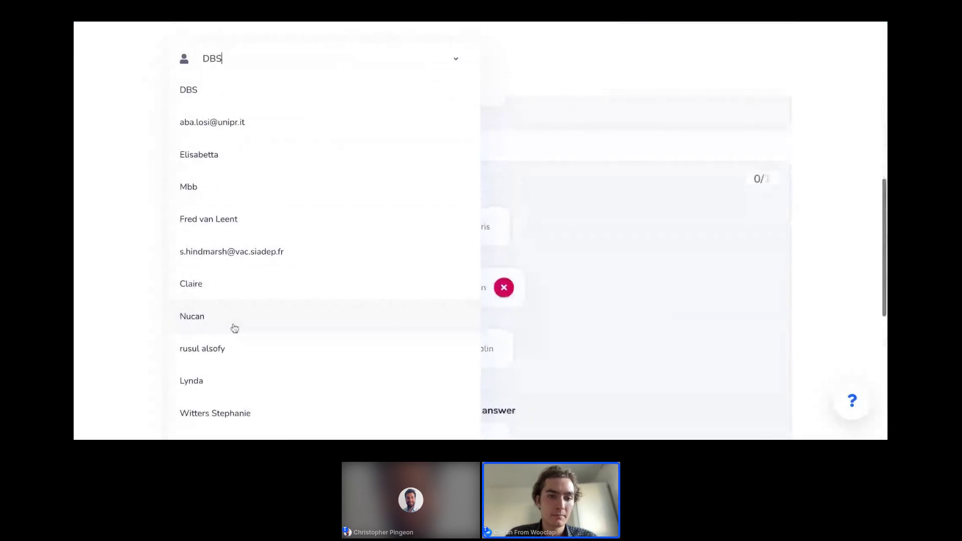
pyautogui.click(100, 99)
pyautogui.scroll(2, 603, 200)
pyautogui.scroll(5, 603, 200)
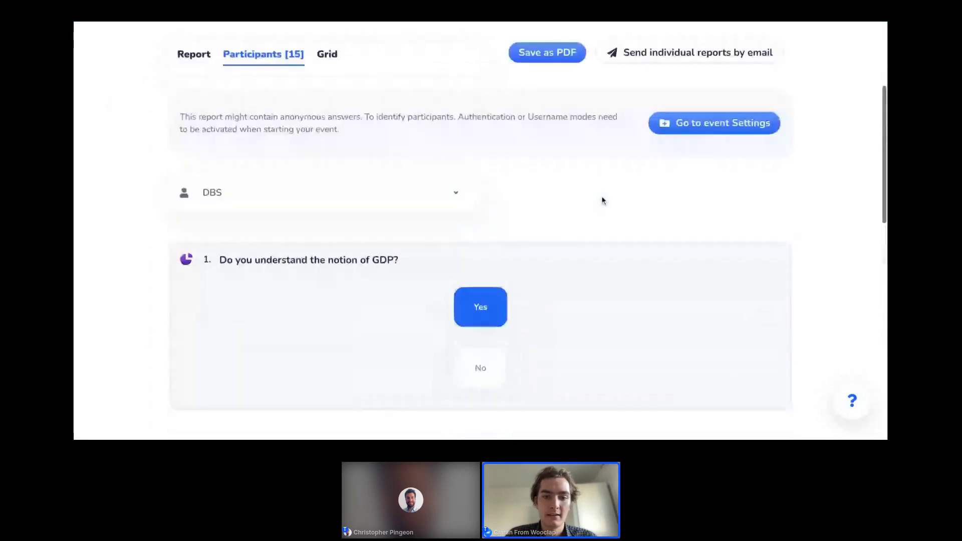
pyautogui.scroll(-12, 537, 282)
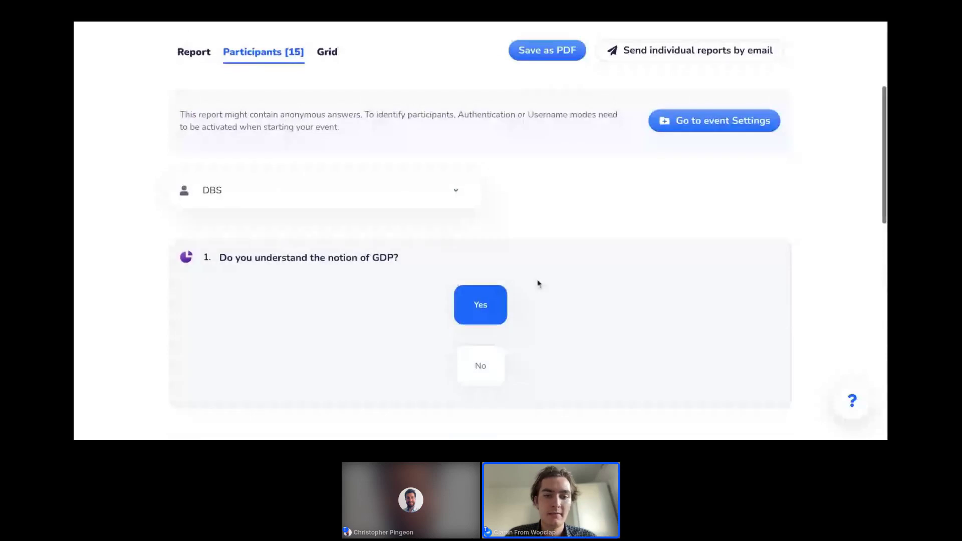
pyautogui.scroll(10, 537, 284)
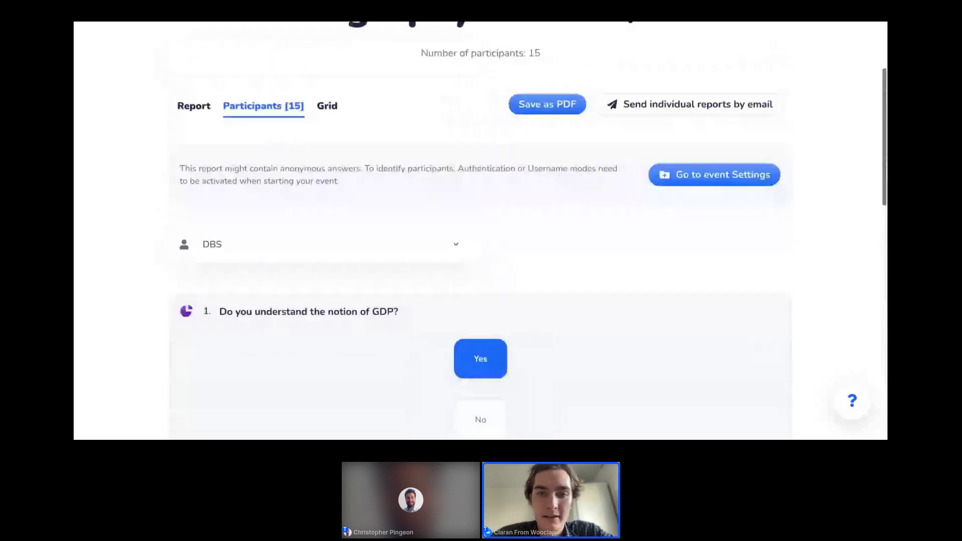
pyautogui.scroll(3, 481, 231)
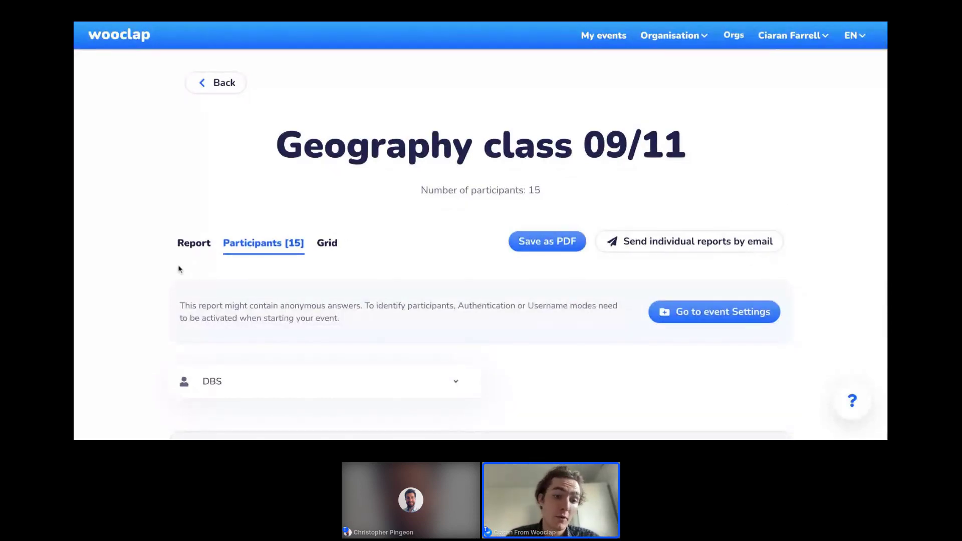
# Step: Switch from the Report tab to the Grid tab to review each participant's per-question scores
pyautogui.click(178, 246)
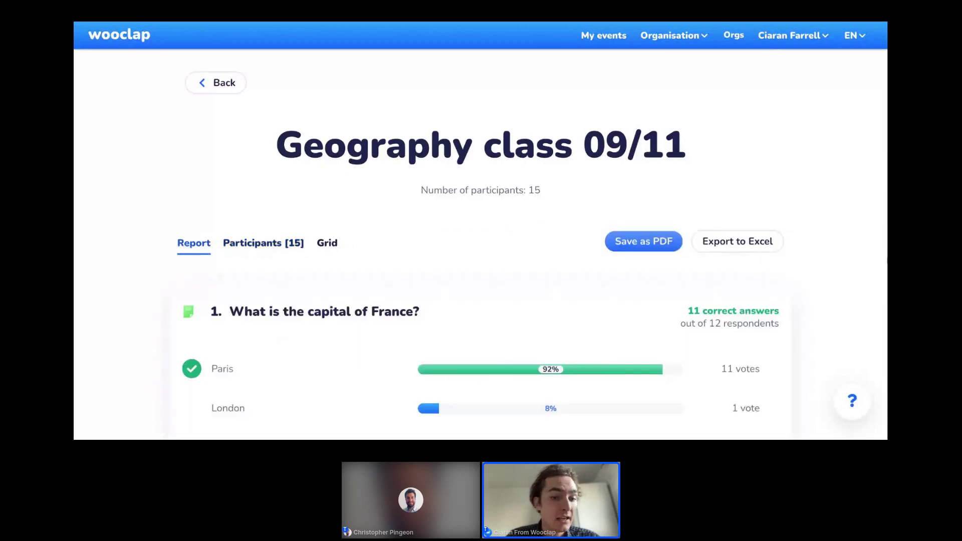
pyautogui.scroll(-2, 833, 250)
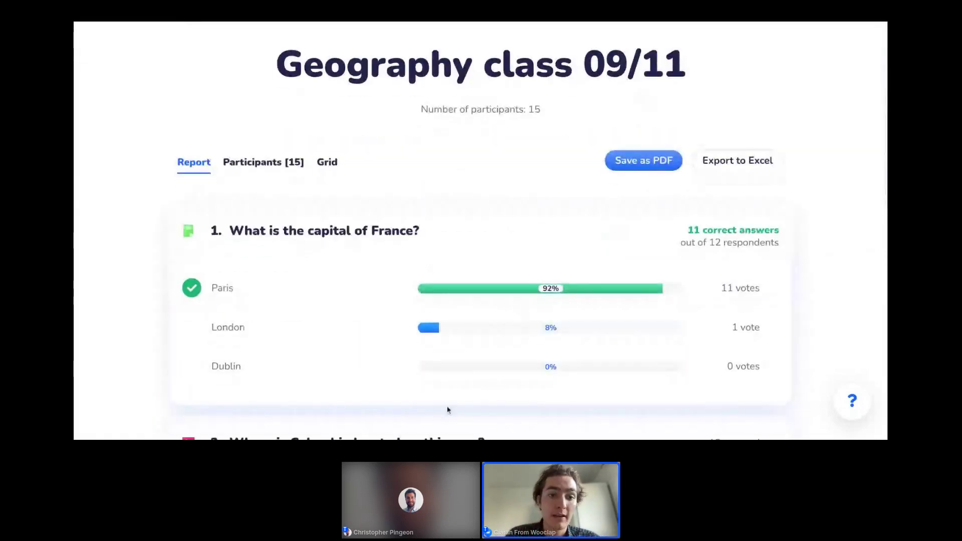
pyautogui.scroll(2, 405, 294)
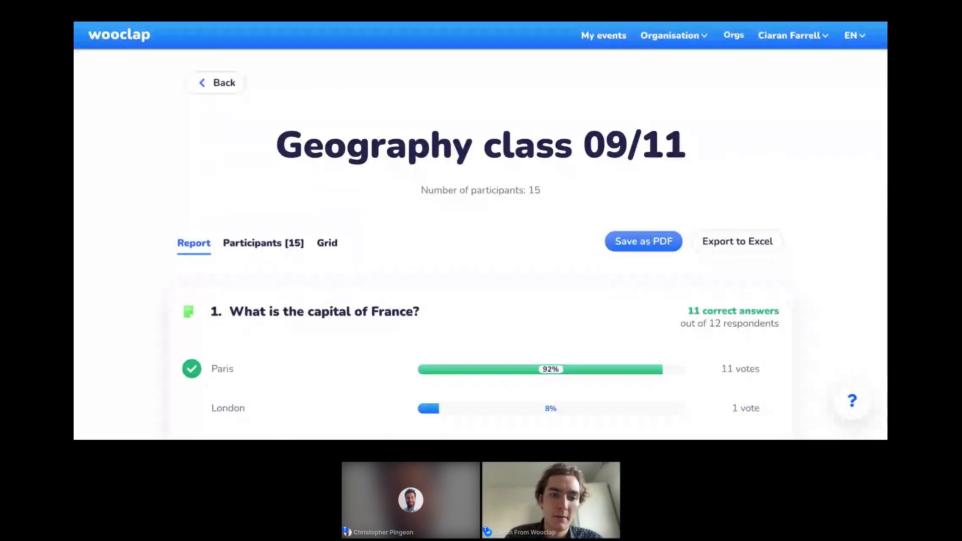
pyautogui.click(329, 244)
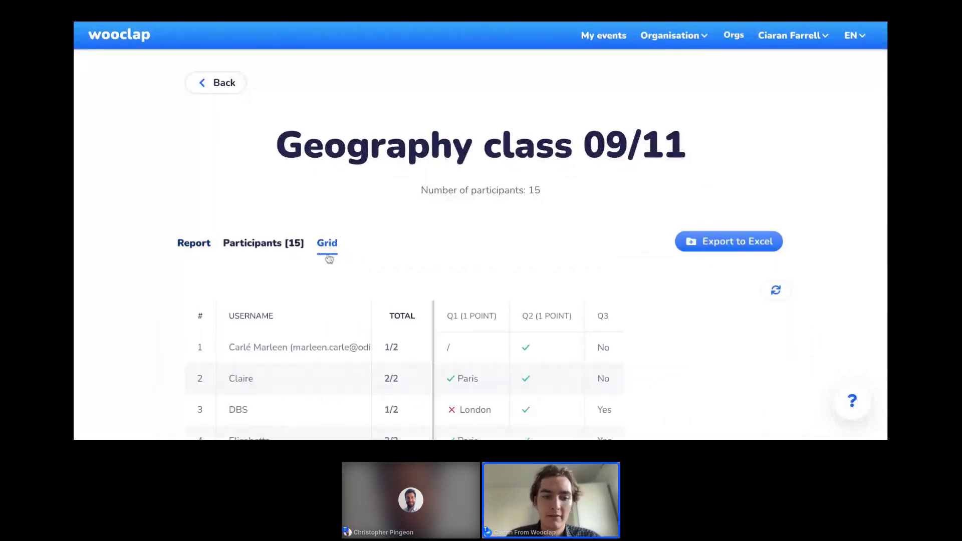
pyautogui.scroll(-4, 535, 391)
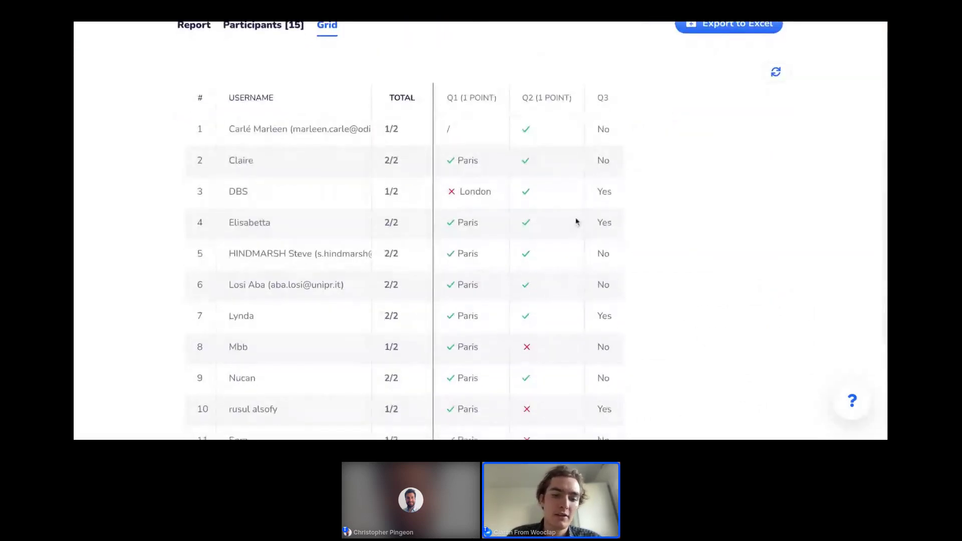
pyautogui.scroll(-3, 576, 220)
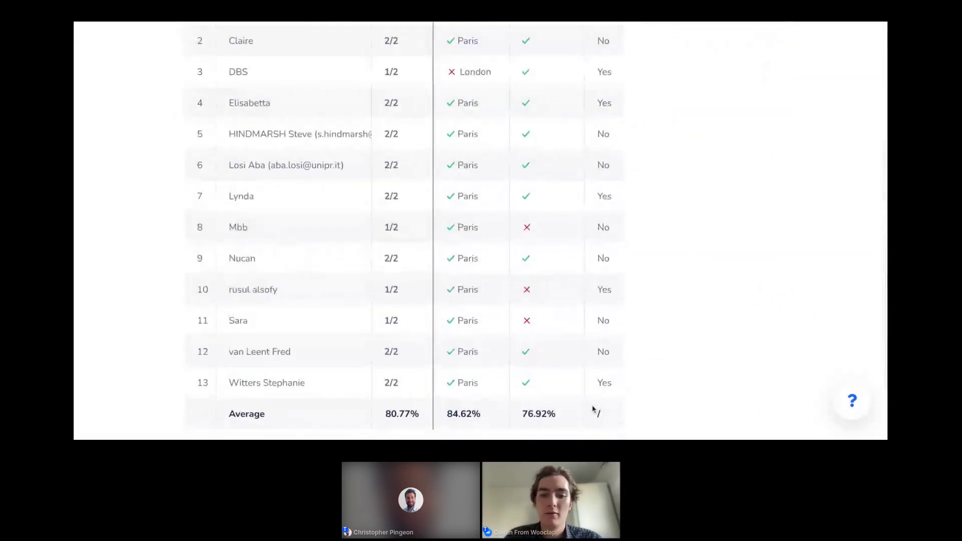
pyautogui.scroll(4, 733, 395)
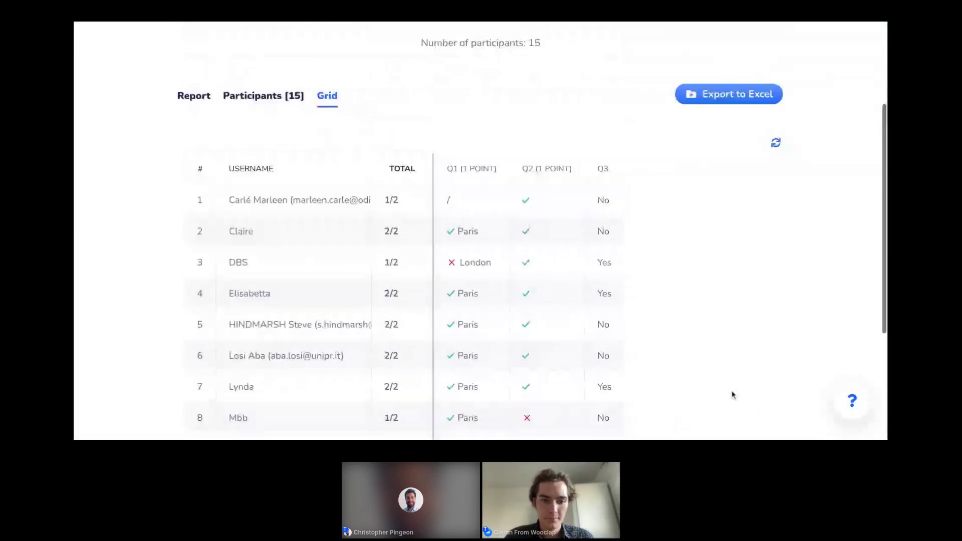
pyautogui.scroll(3, 732, 394)
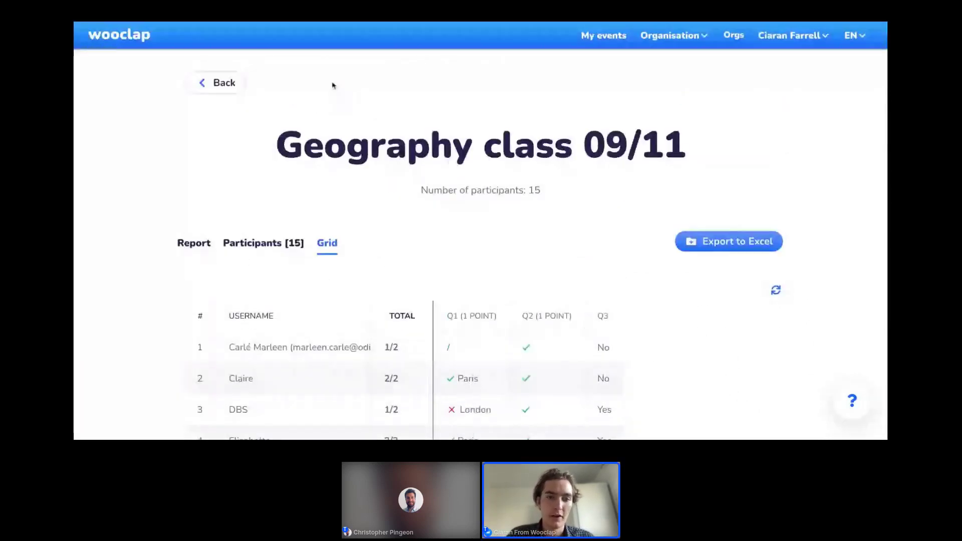
# Step: Go back to the event's question list and show the additional question types
pyautogui.click(223, 91)
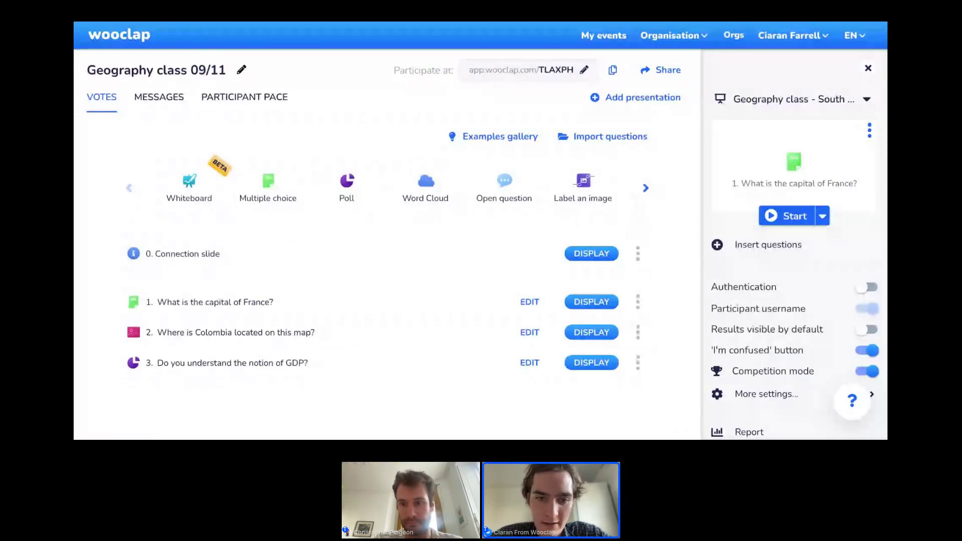
pyautogui.click(653, 194)
# Step: Create a Find on image question 'Where is Colombia located on this map?' and upload a map image
pyautogui.click(344, 194)
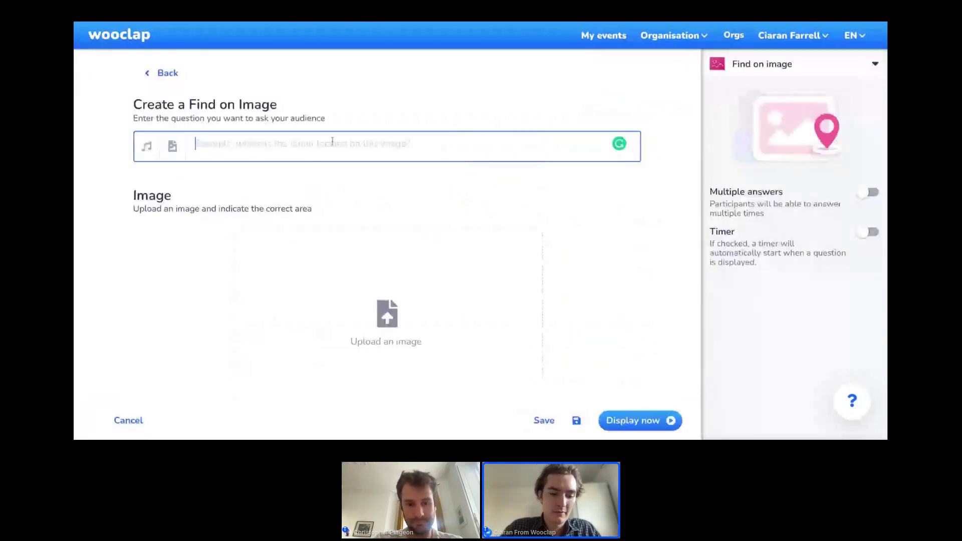
pyautogui.write('Where is')
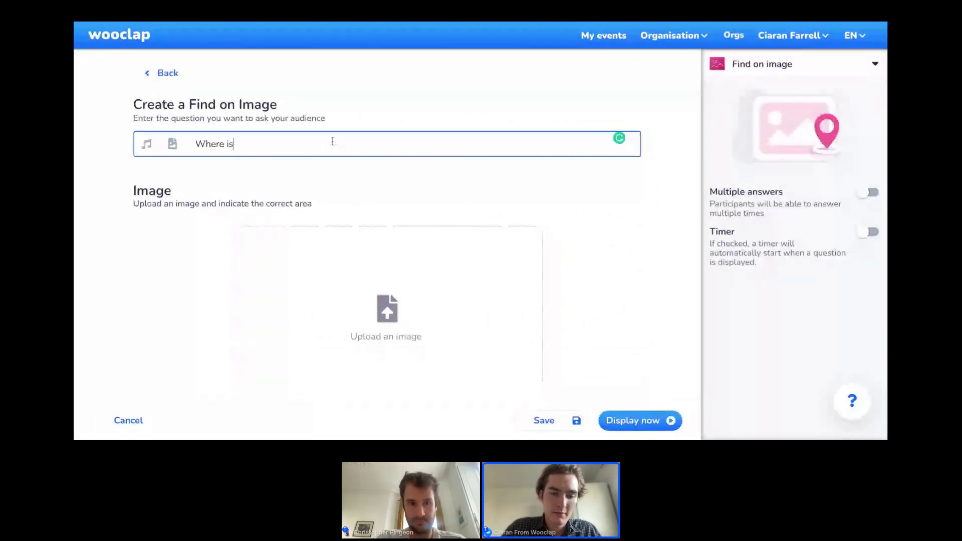
pyautogui.write(' colombia l')
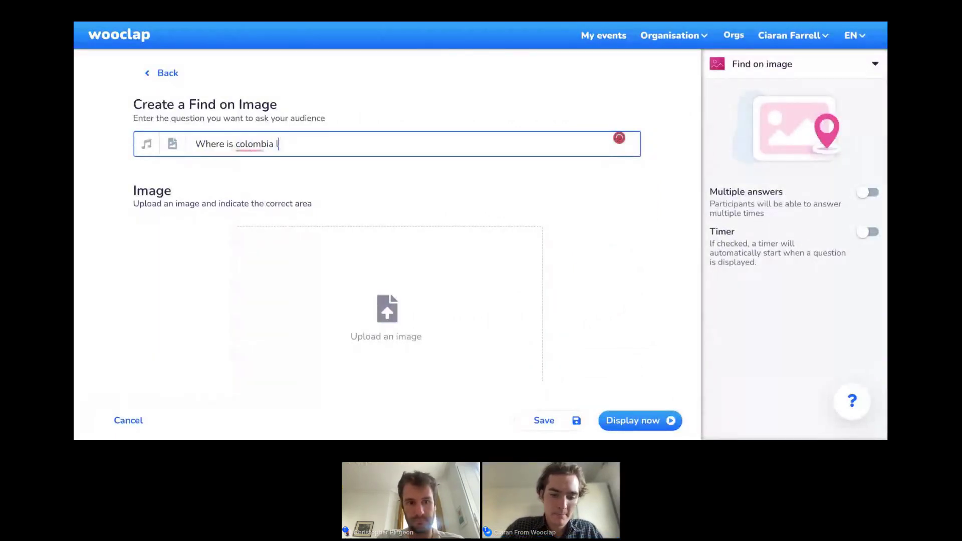
pyautogui.write('ocated on th')
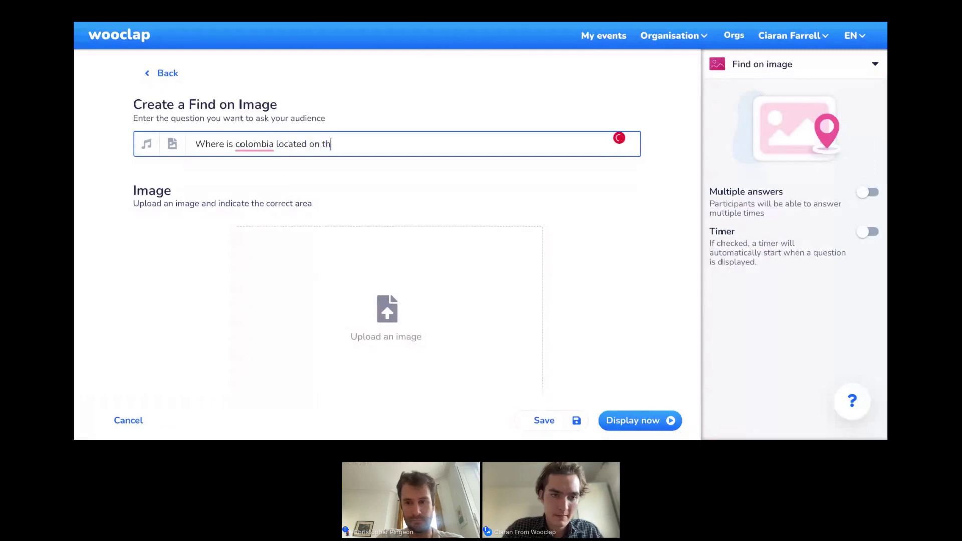
pyautogui.write('is map')
pyautogui.click(255, 143)
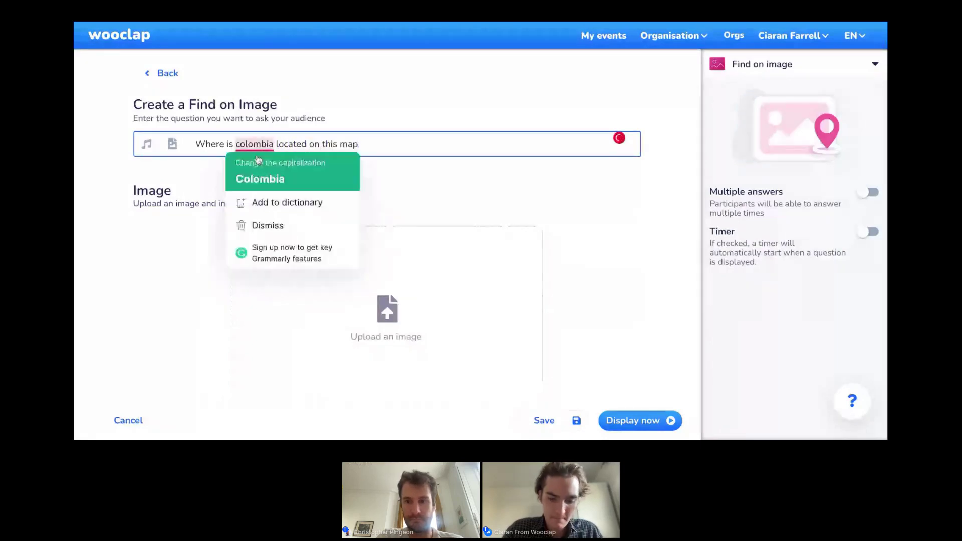
pyautogui.click(261, 176)
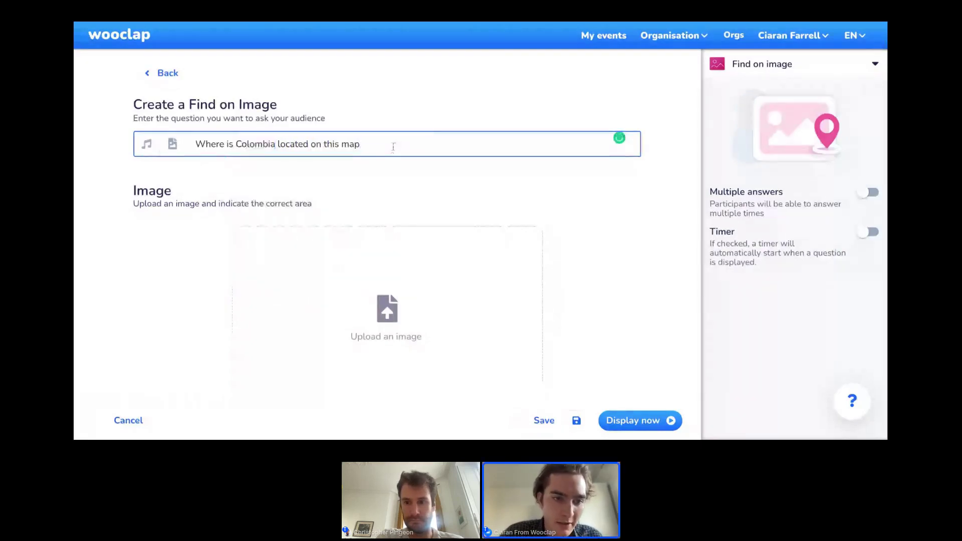
pyautogui.write('?')
pyautogui.click(407, 310)
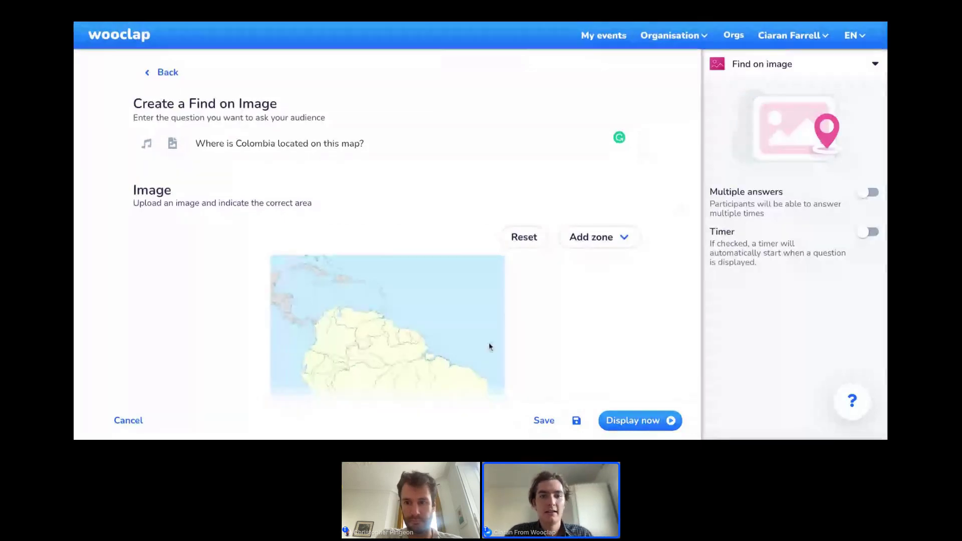
# Step: Place a circle answer zone over Colombia on the map and save the question
pyautogui.scroll(-3, 489, 346)
pyautogui.scroll(-1, 489, 345)
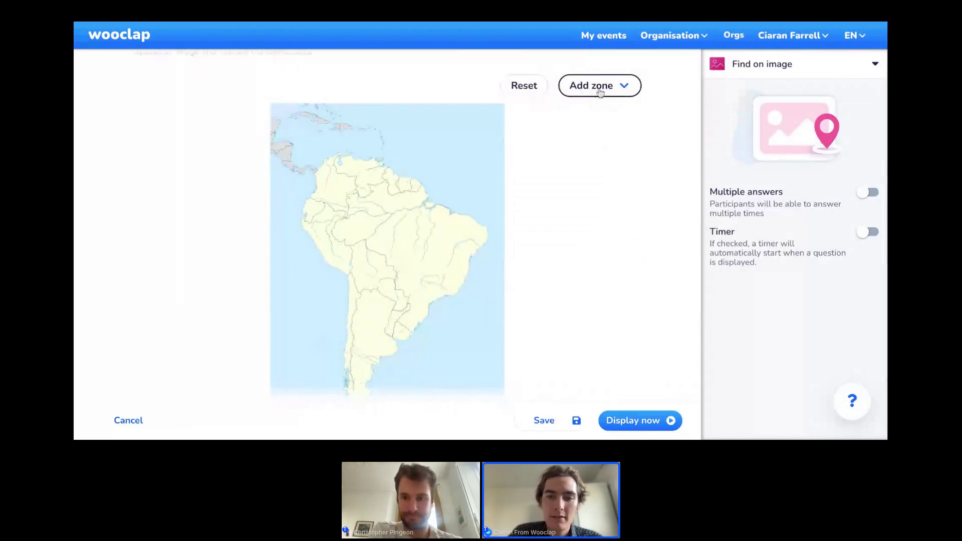
pyautogui.click(600, 92)
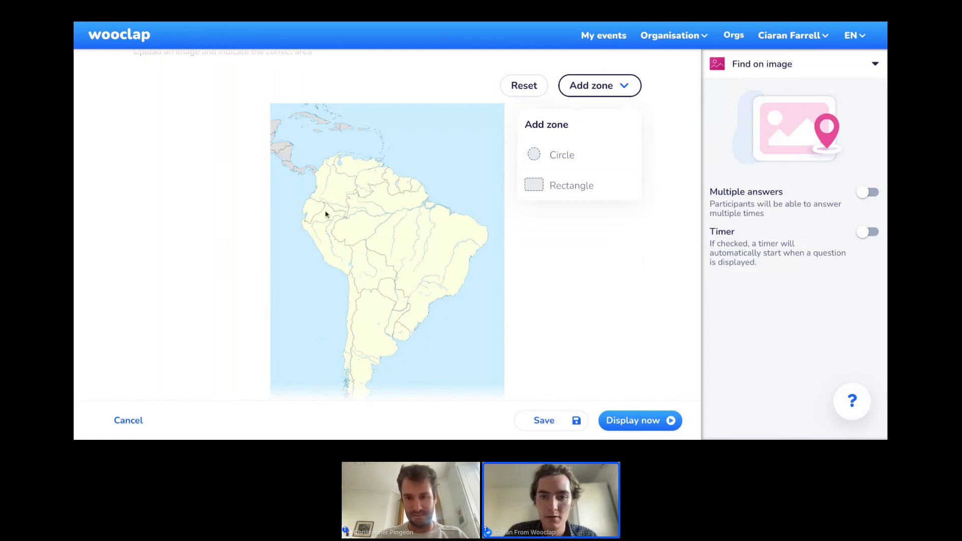
pyautogui.click(585, 166)
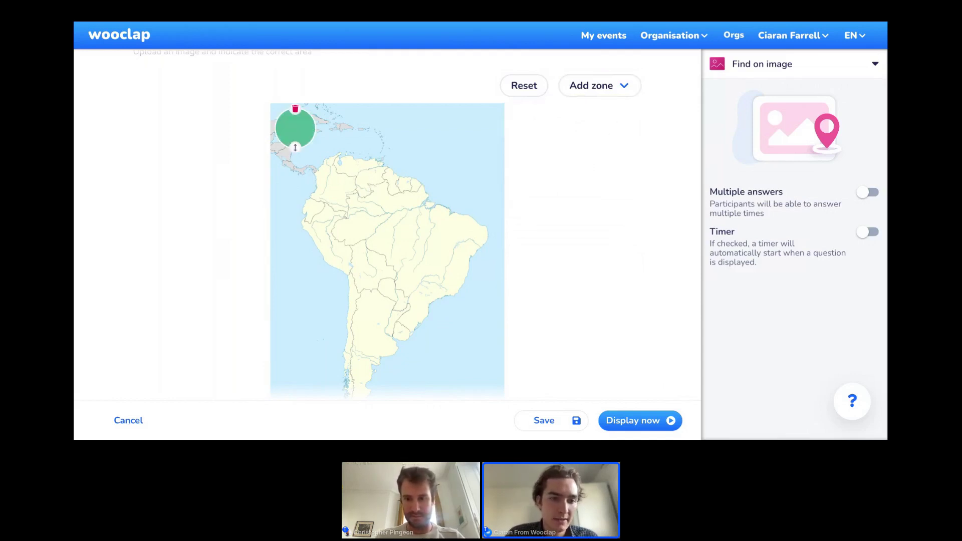
pyautogui.moveTo(288, 129); pyautogui.dragTo(336, 190)
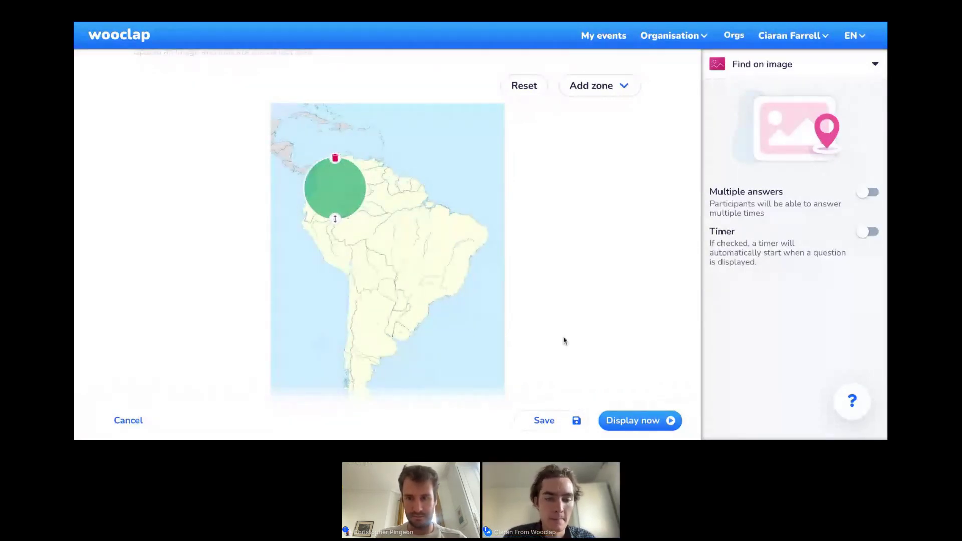
pyautogui.click(556, 426)
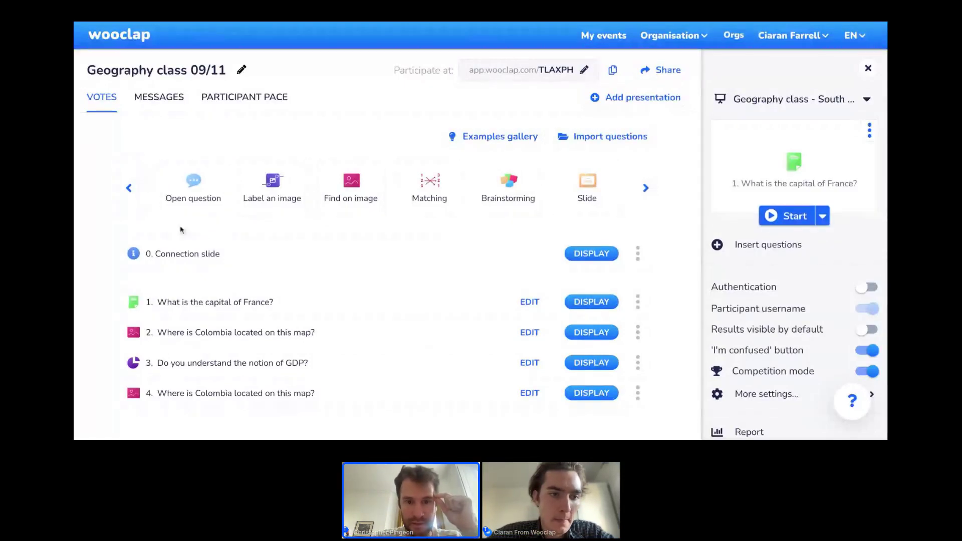
# Step: Create a Whiteboard question titled 'Map example' and save it to the event
pyautogui.click(136, 207)
pyautogui.click(136, 208)
pyautogui.click(189, 180)
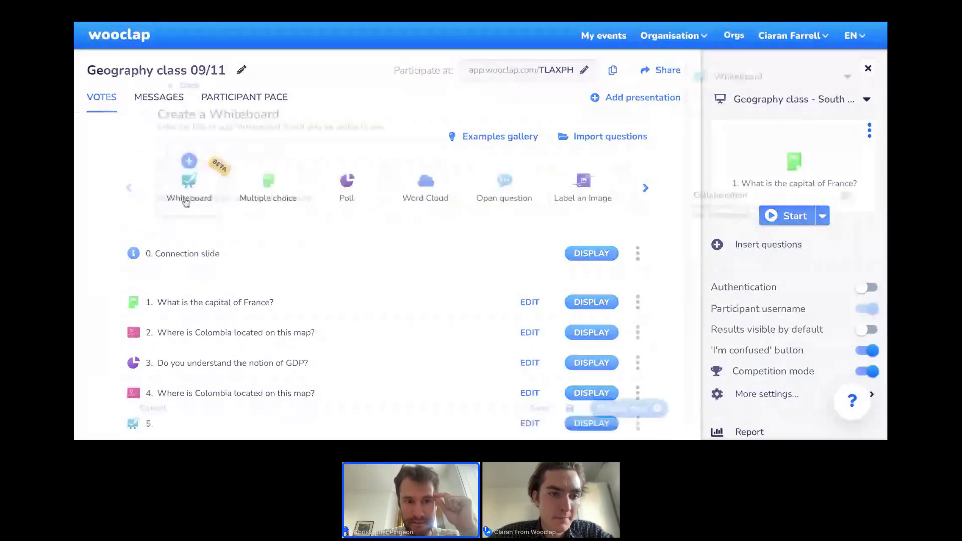
pyautogui.click(170, 74)
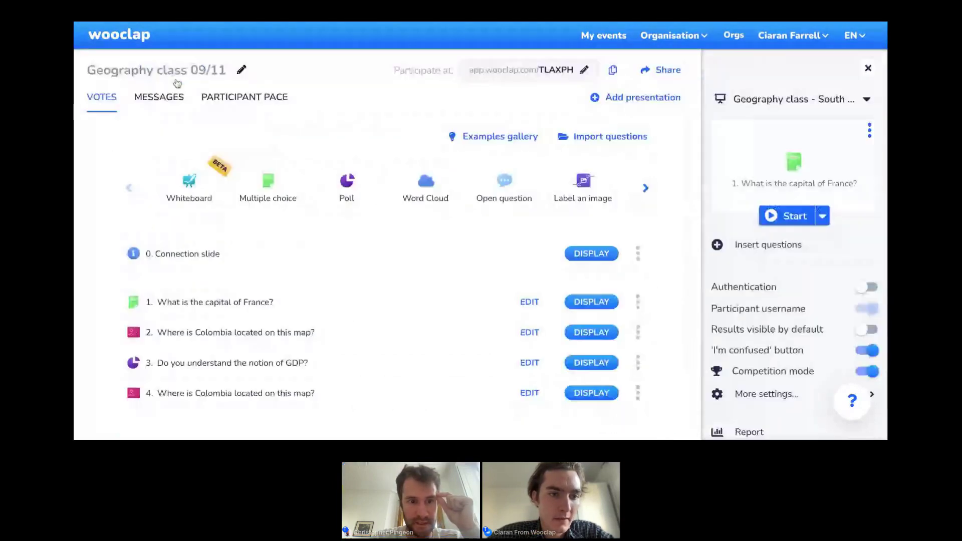
pyautogui.click(200, 184)
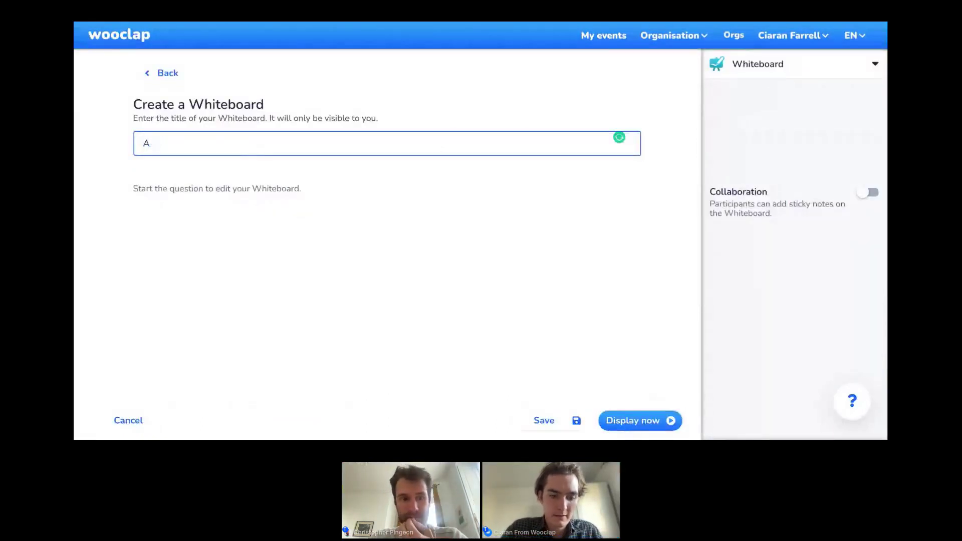
pyautogui.write('Map ex')
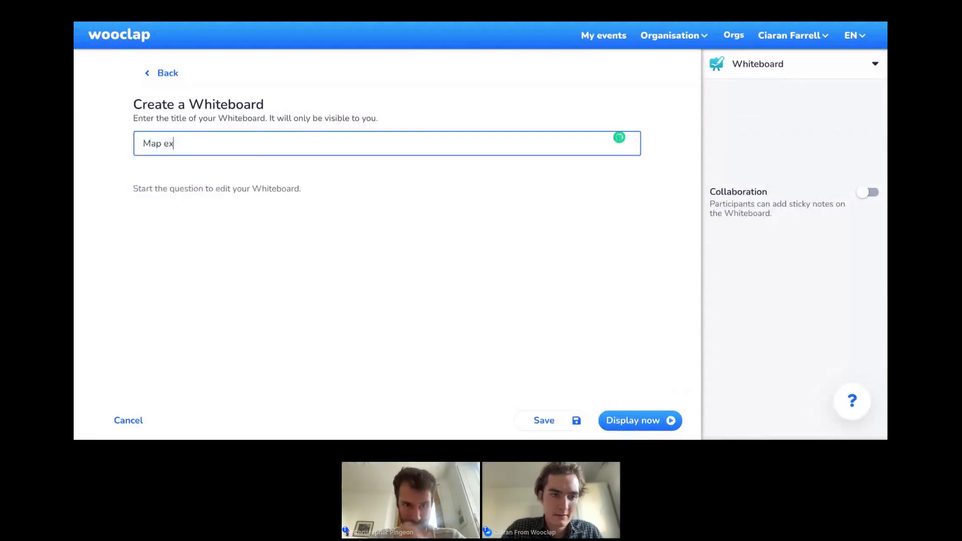
pyautogui.write('ampl')
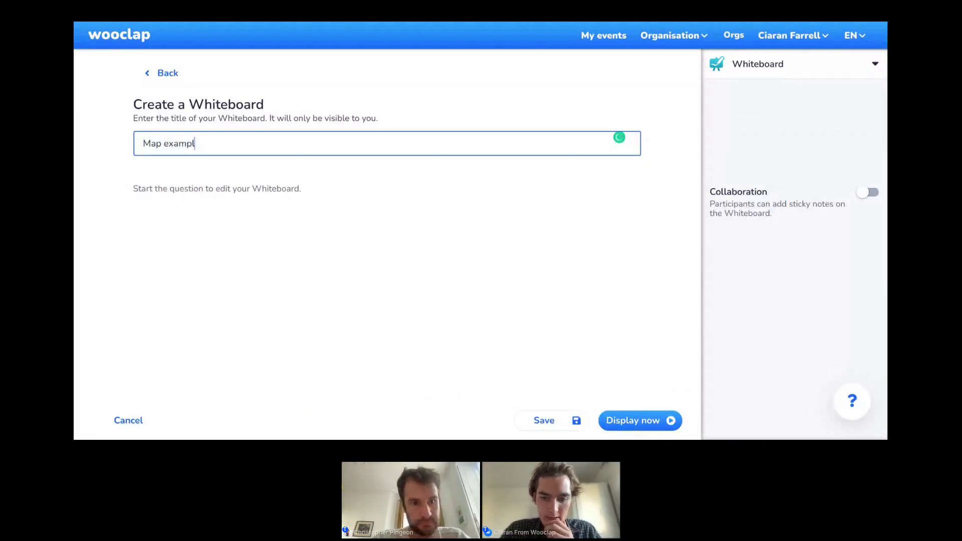
pyautogui.write('e')
pyautogui.click(569, 418)
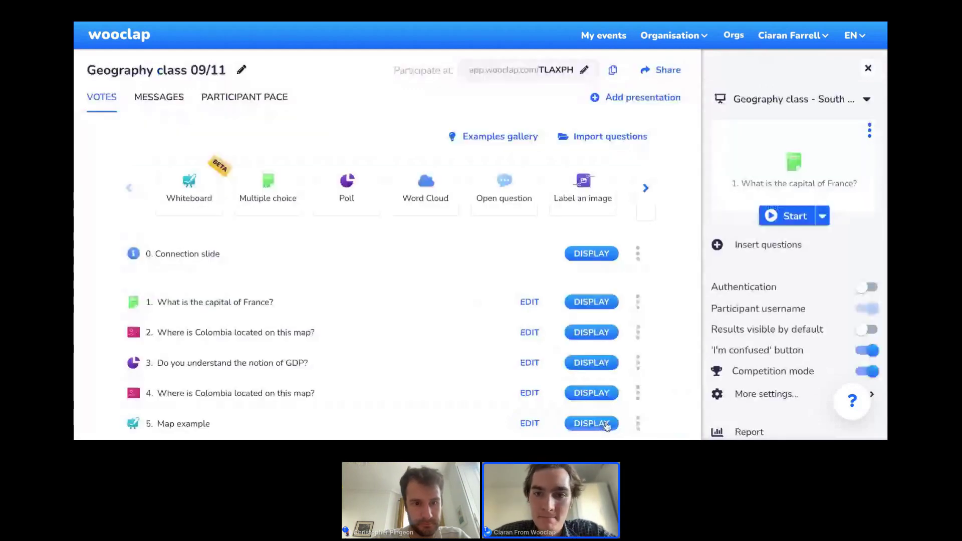
# Step: Display the Map example whiteboard live and switch on participant Collaboration
pyautogui.click(606, 424)
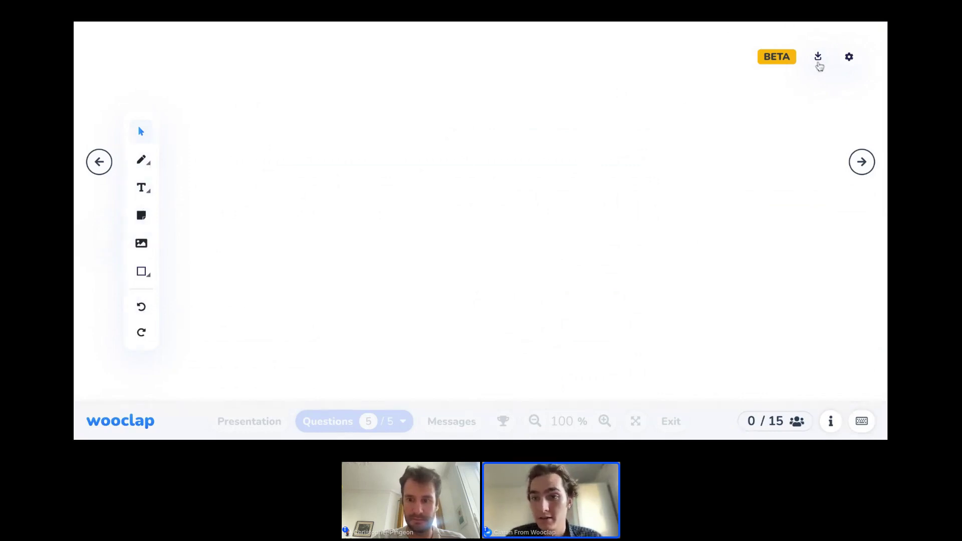
pyautogui.click(850, 58)
pyautogui.click(719, 90)
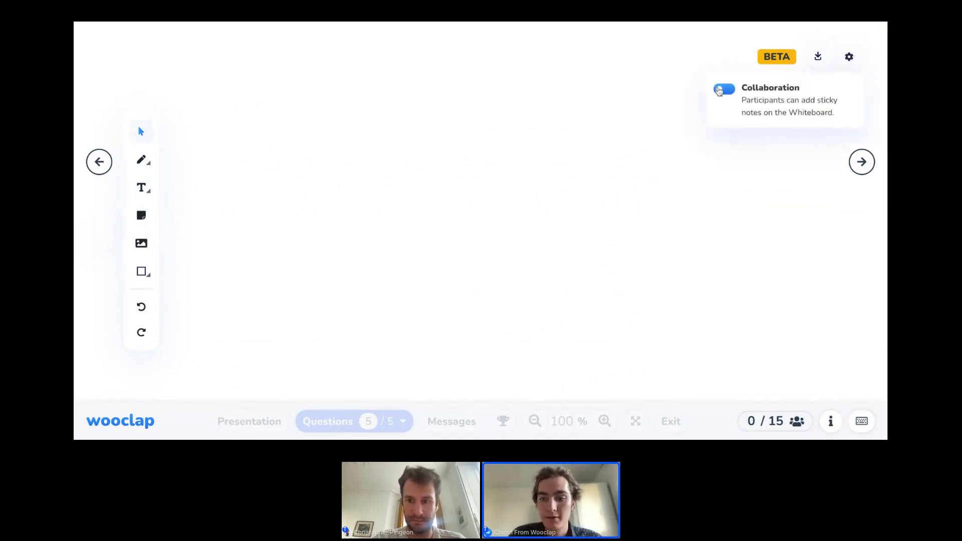
pyautogui.click(739, 164)
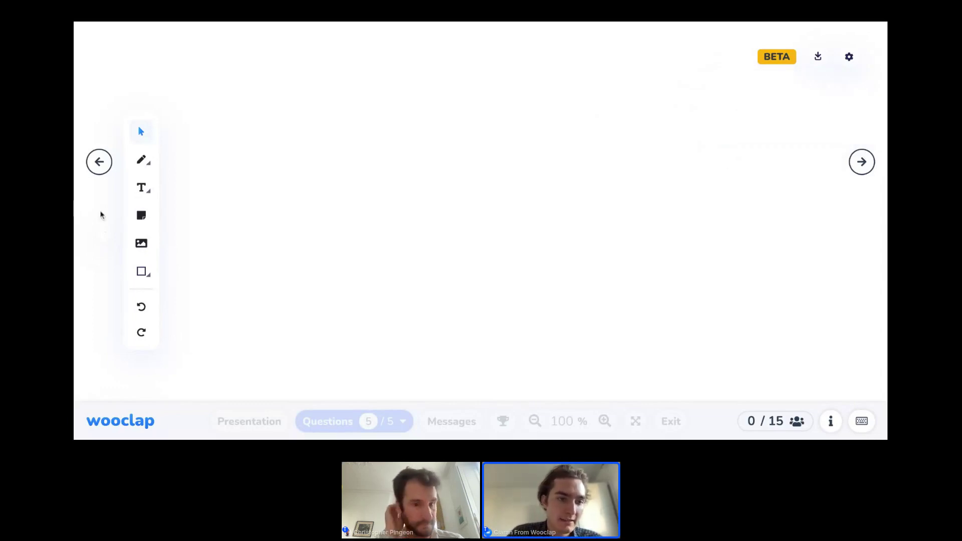
# Step: Draw an arrow pointing up-right across the whiteboard using Shape > Arrow
pyautogui.click(142, 271)
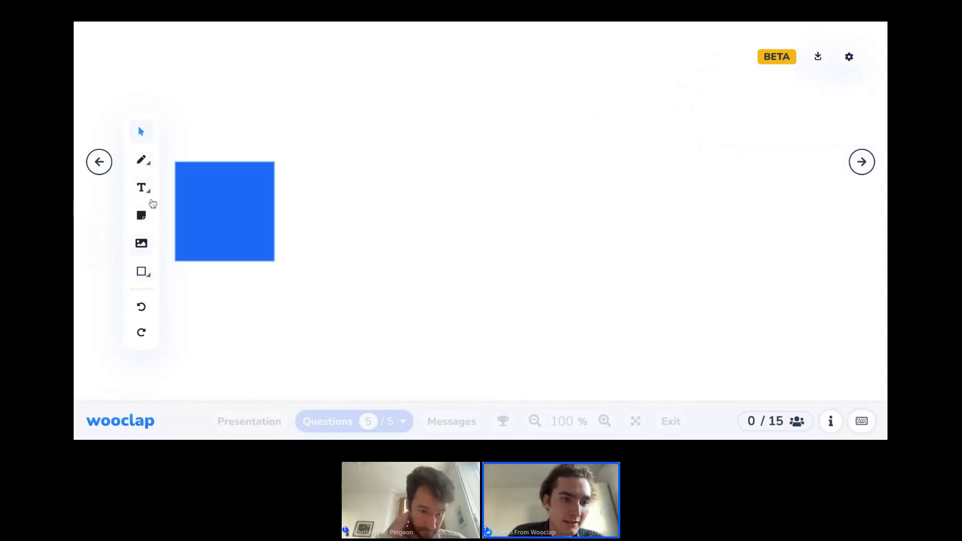
pyautogui.click(142, 191)
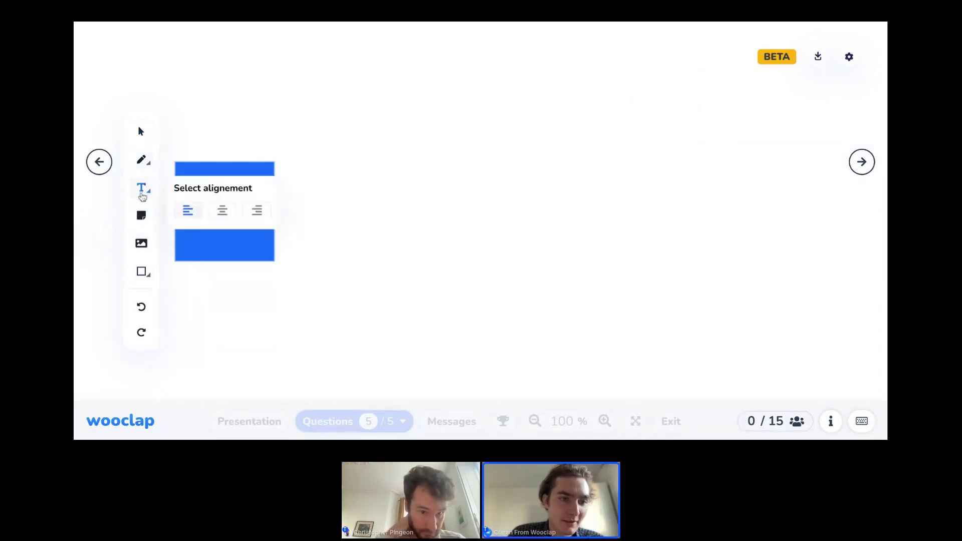
pyautogui.click(143, 218)
pyautogui.click(143, 273)
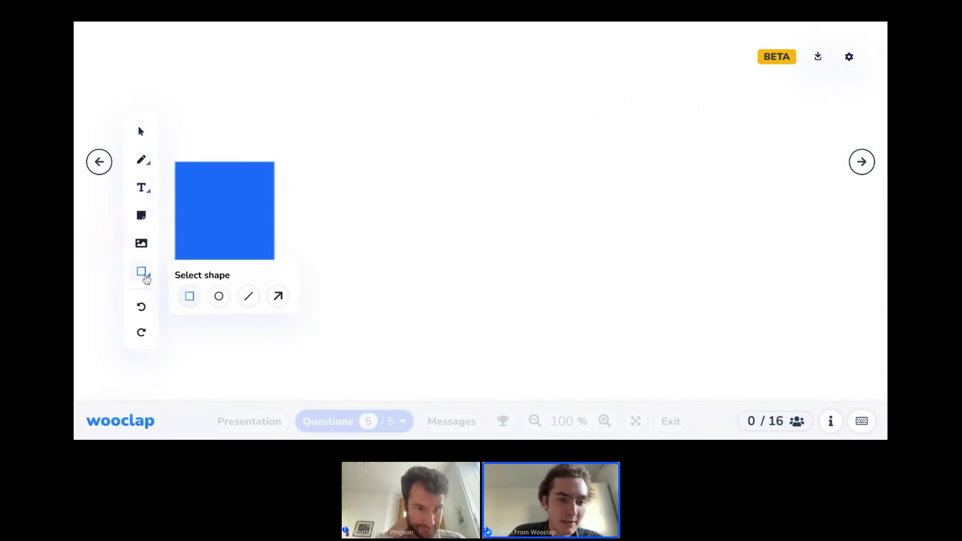
pyautogui.click(281, 300)
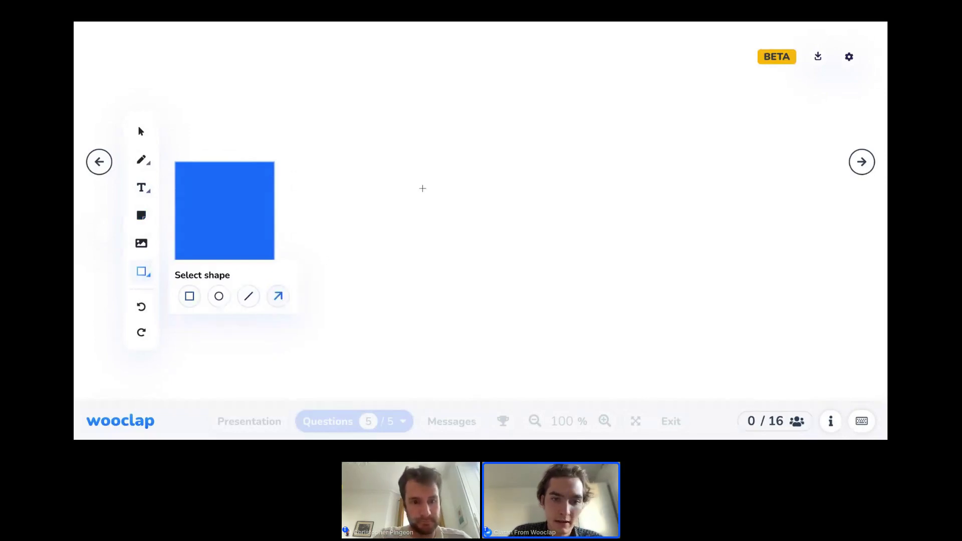
pyautogui.moveTo(387, 210)
pyautogui.mouseDown()
pyautogui.moveTo(434, 176)
pyautogui.moveTo(549, 122)
pyautogui.moveTo(615, 167)
pyautogui.moveTo(600, 156)
pyautogui.moveTo(386, 212)
pyautogui.moveTo(546, 143)
pyautogui.moveTo(726, 286)
pyautogui.moveTo(541, 148)
pyautogui.mouseUp()
# Step: Select the arrow and delete it, leaving the blue sticky notes intact
pyautogui.click(543, 150)
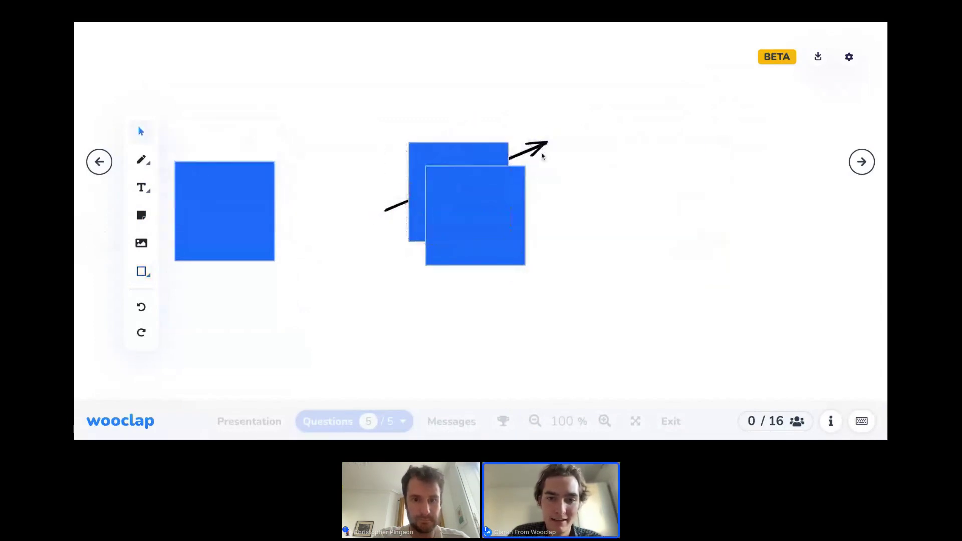
pyautogui.click(493, 172)
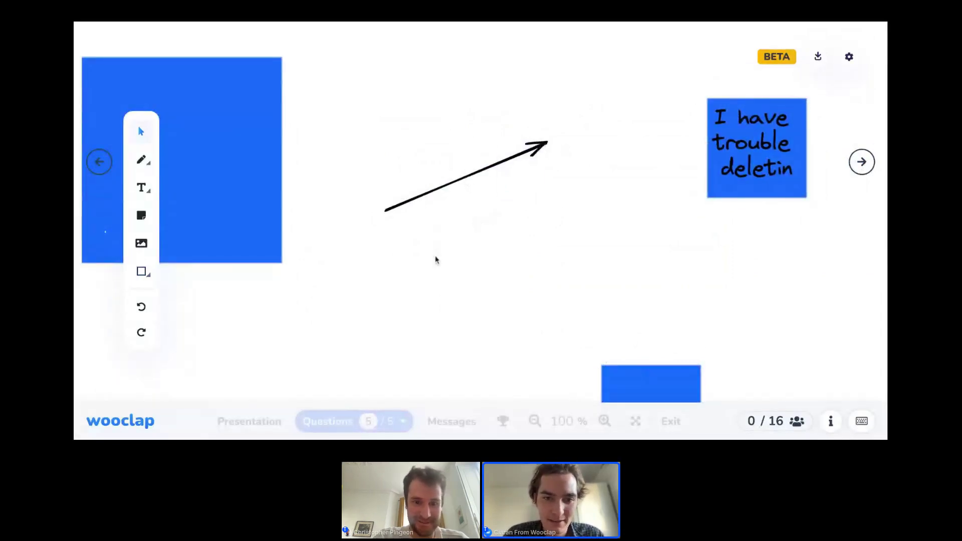
pyautogui.moveTo(437, 257); pyautogui.dragTo(452, 40)
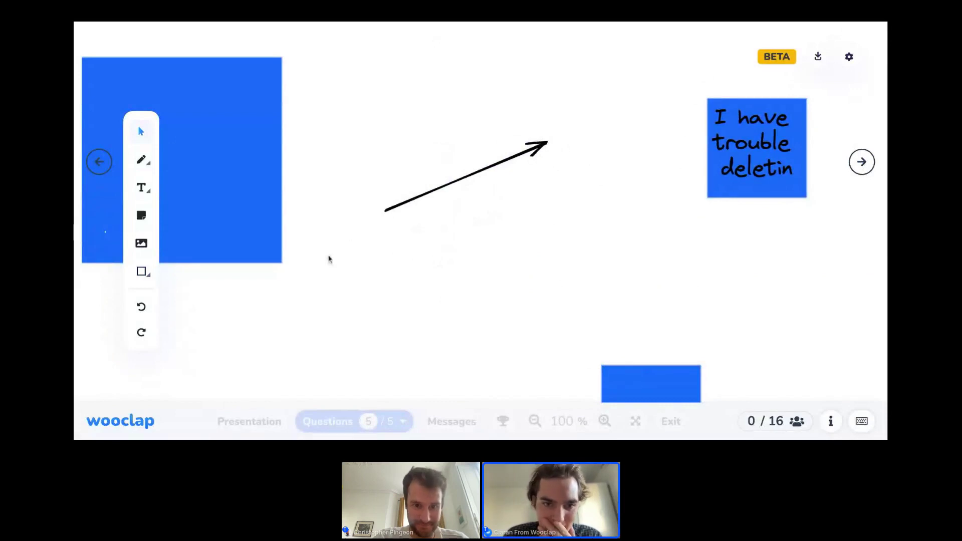
pyautogui.moveTo(329, 257)
pyautogui.mouseDown()
pyautogui.moveTo(591, 144)
pyautogui.moveTo(539, 129)
pyautogui.mouseUp()
pyautogui.click(356, 262)
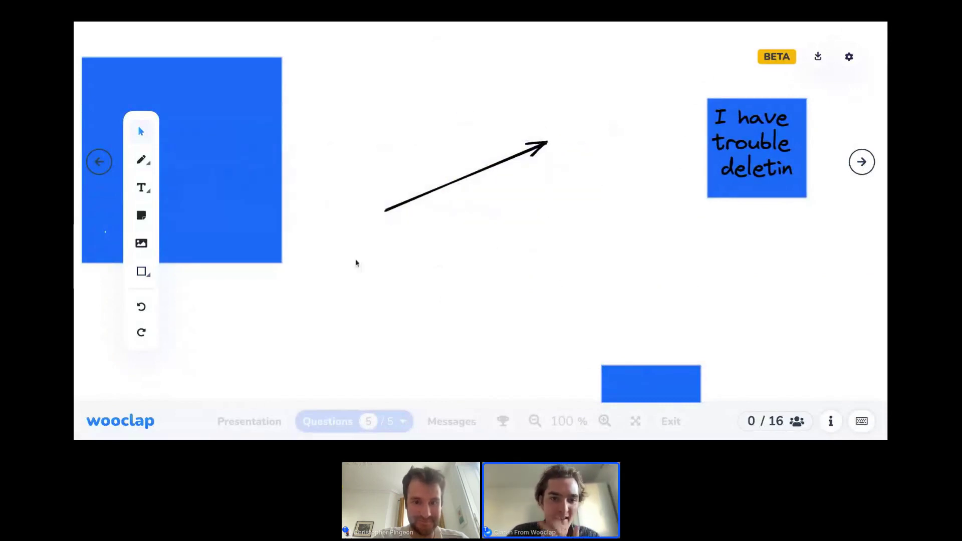
pyautogui.moveTo(334, 269)
pyautogui.mouseDown()
pyautogui.moveTo(472, 146)
pyautogui.moveTo(617, 77)
pyautogui.moveTo(335, 269)
pyautogui.mouseUp()
pyautogui.press('Delete')
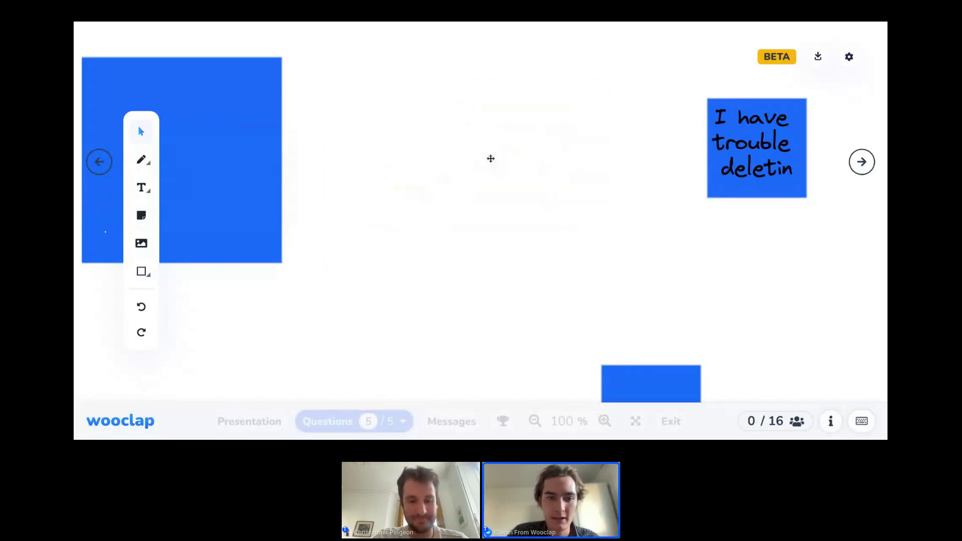